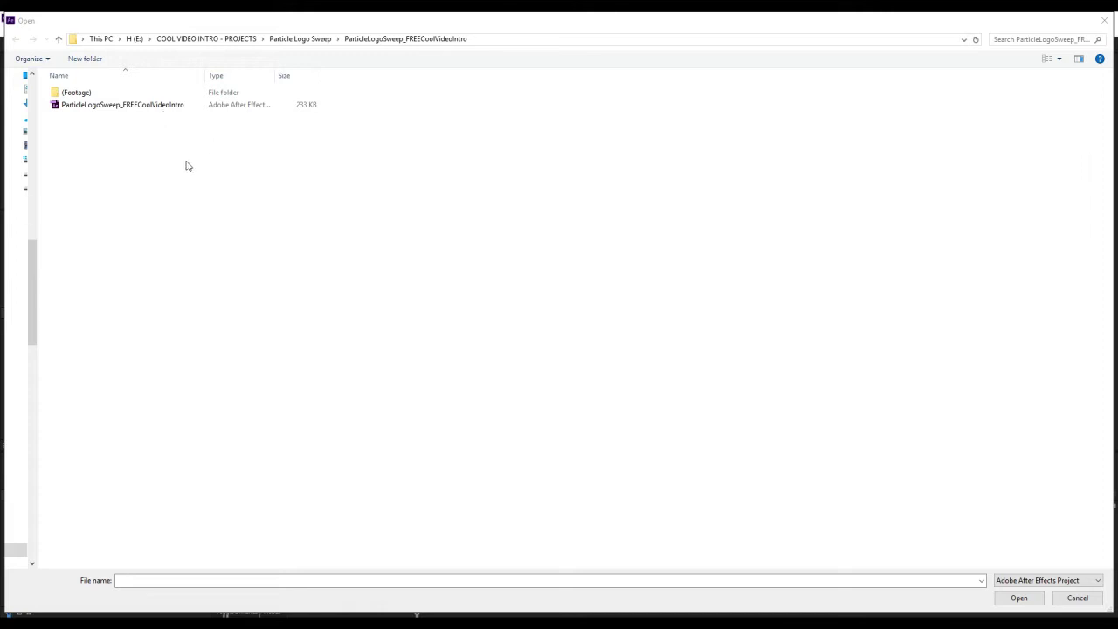
Open the ParticleLogoSweep_FREECoolVideoIntro project and accept converting it to this After Effects version
click(164, 105)
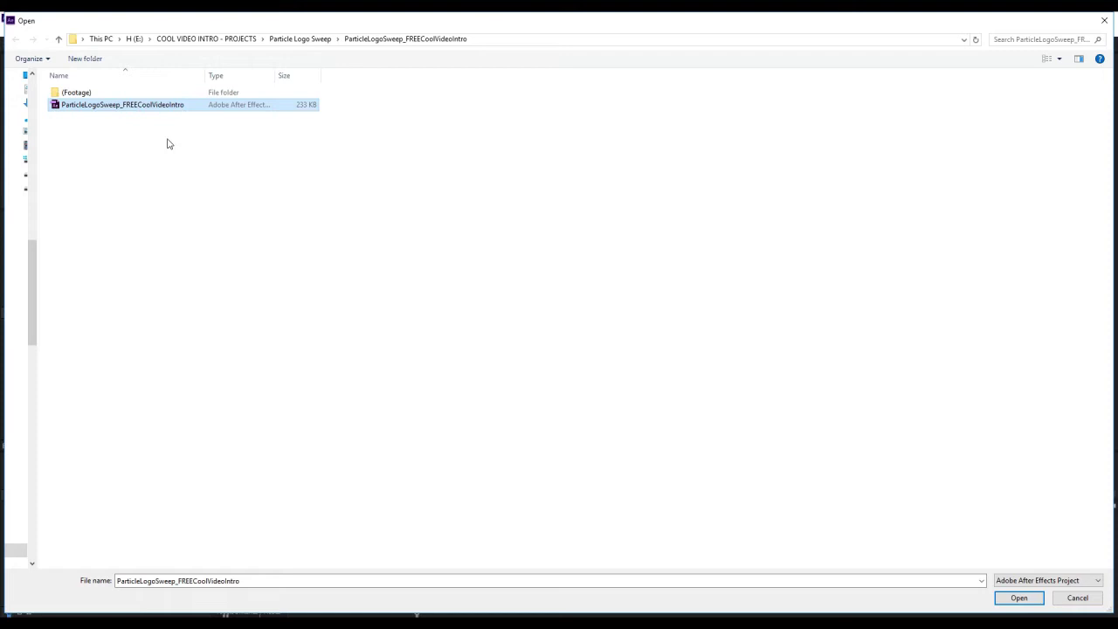
double_click(177, 108)
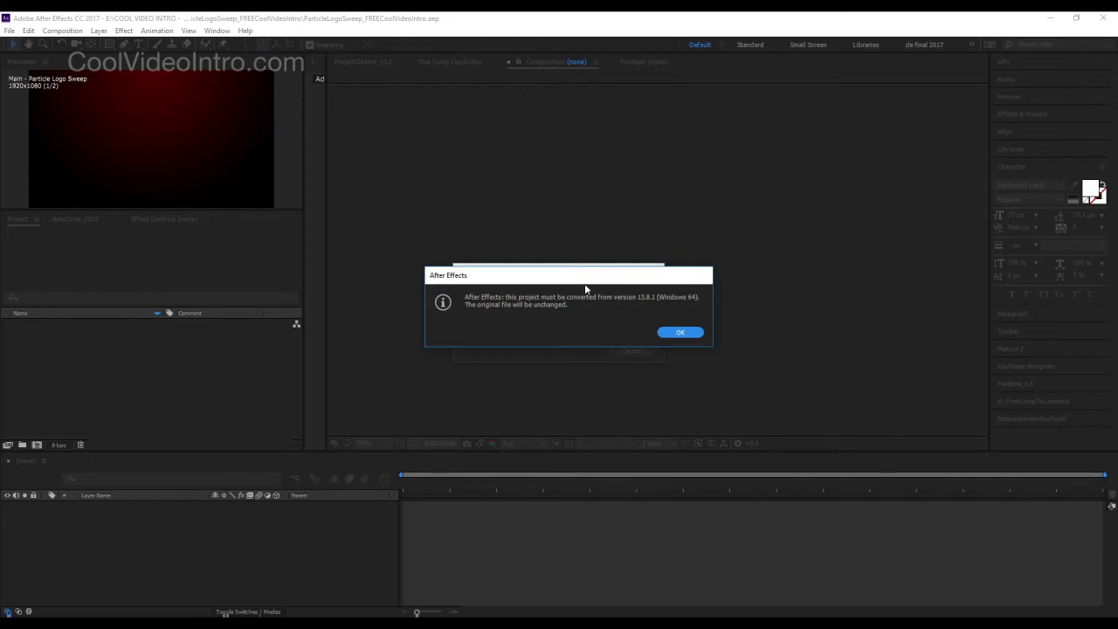
click(677, 335)
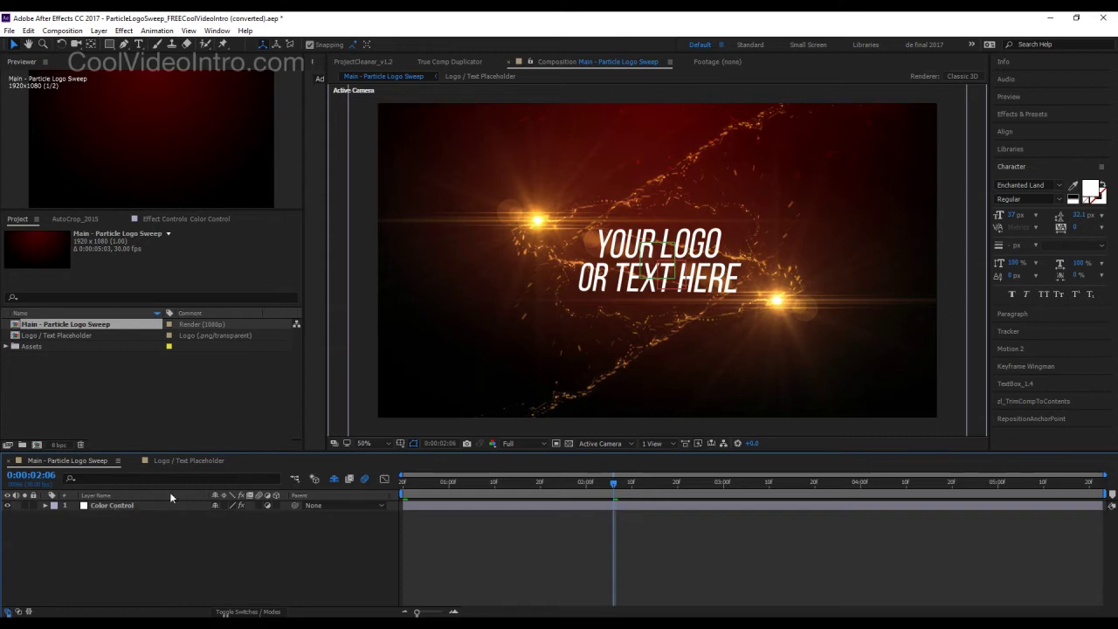
On the Color Control layer, set Particle Tint Color 1 to blue 00AEFF
click(146, 507)
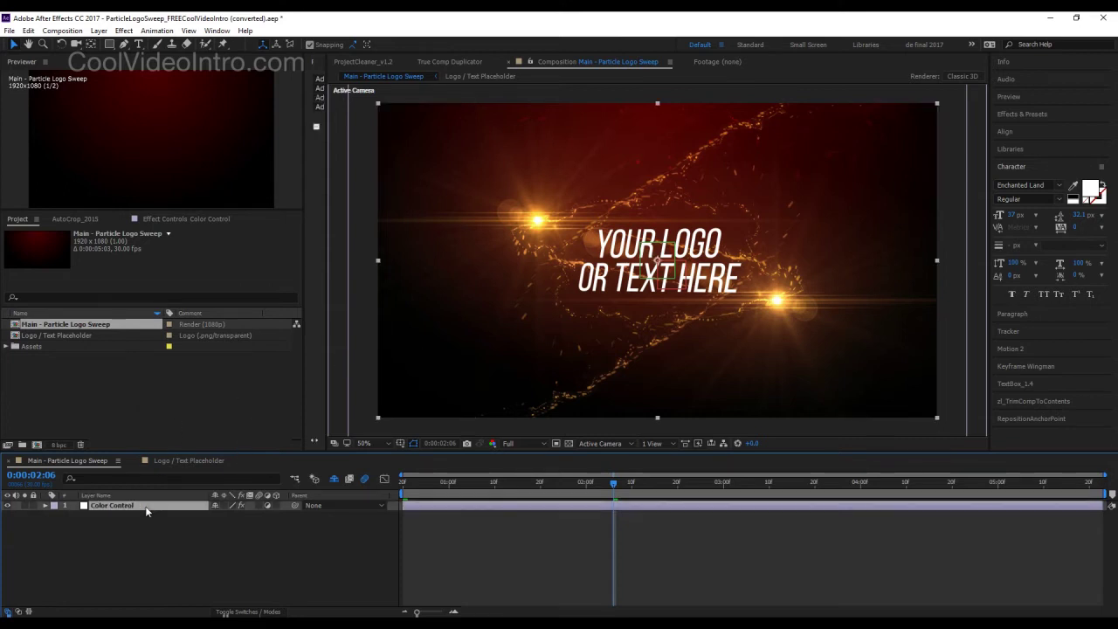
click(193, 218)
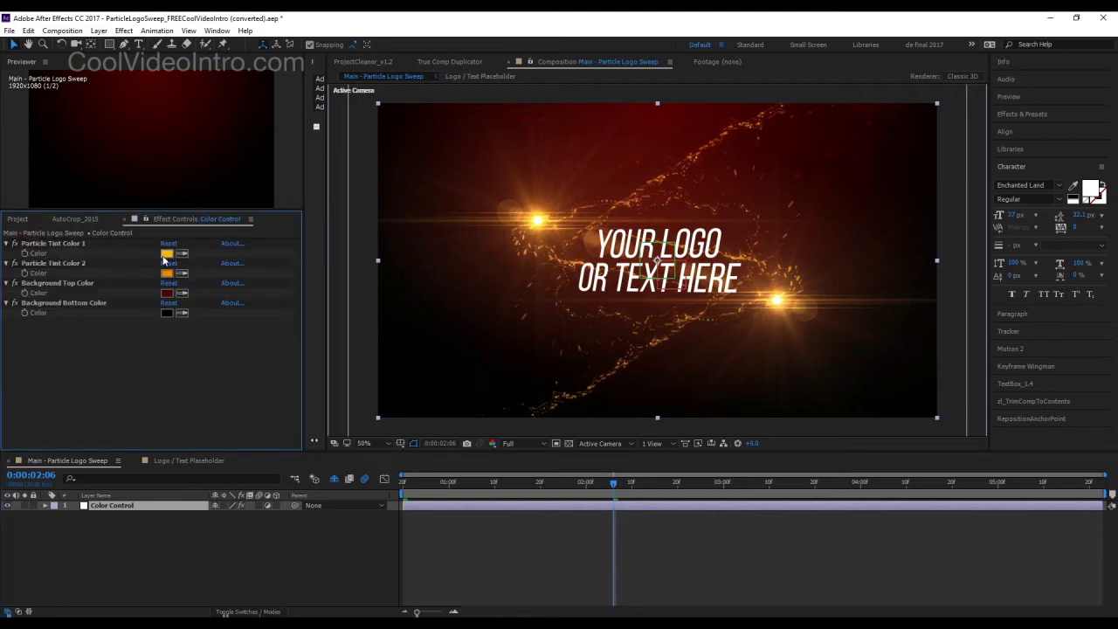
click(165, 255)
drag(194, 374, 157, 353)
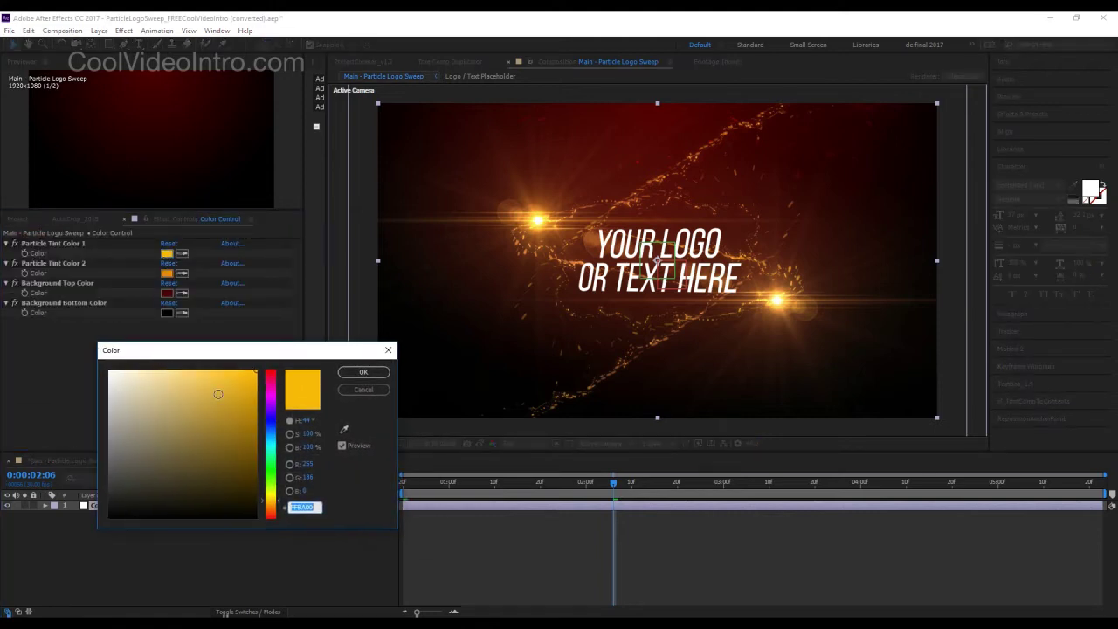
click(270, 439)
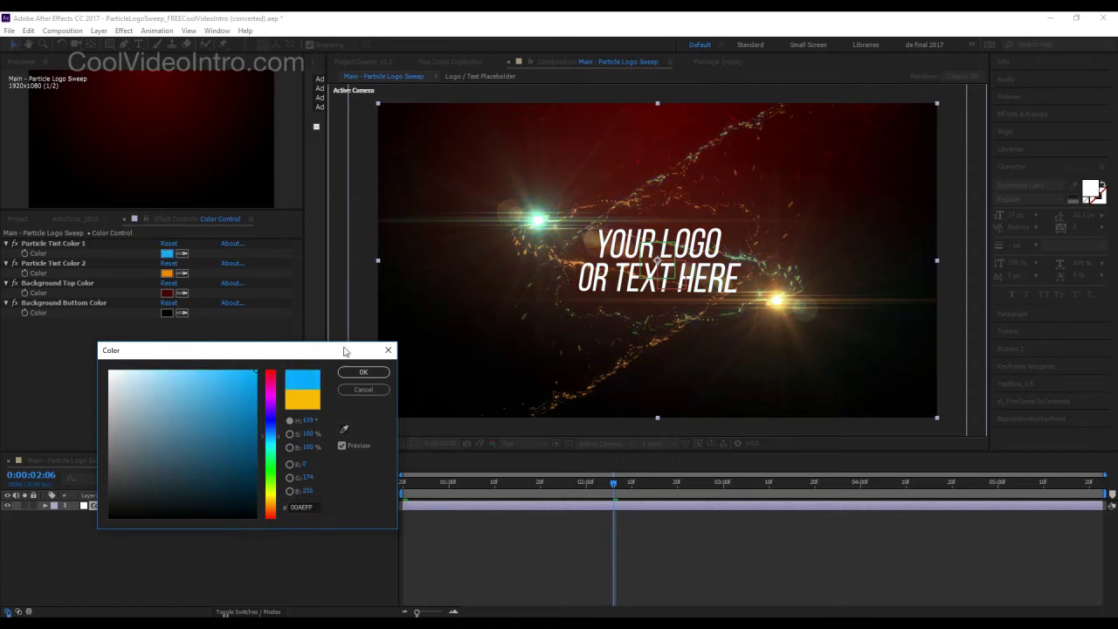
click(363, 372)
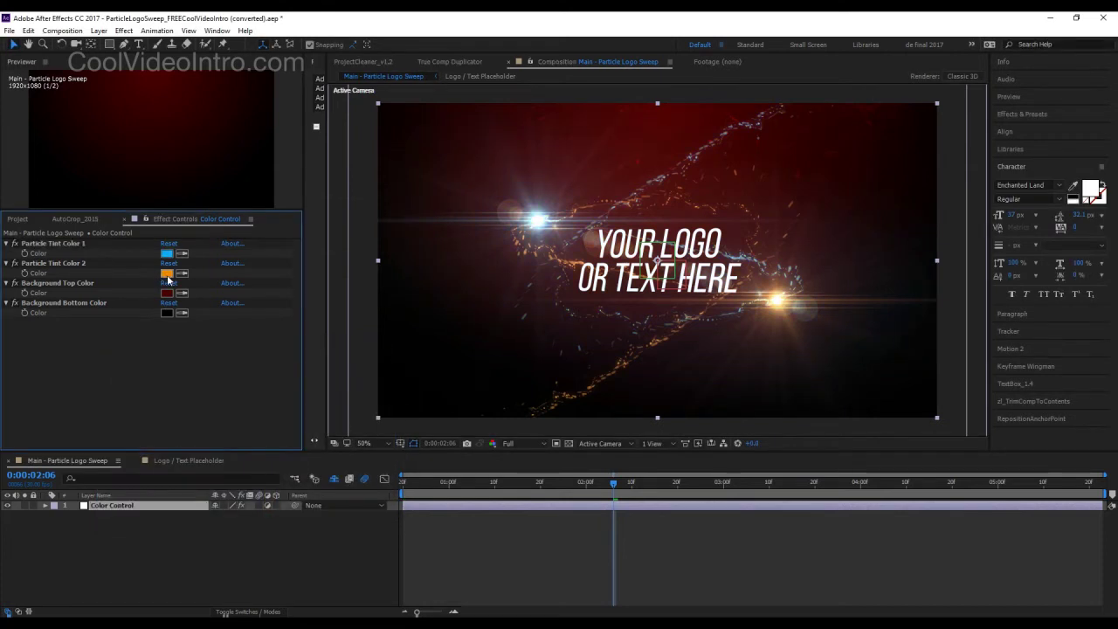
Set Particle Tint Color 2 to teal 00ECCD
click(166, 274)
click(272, 452)
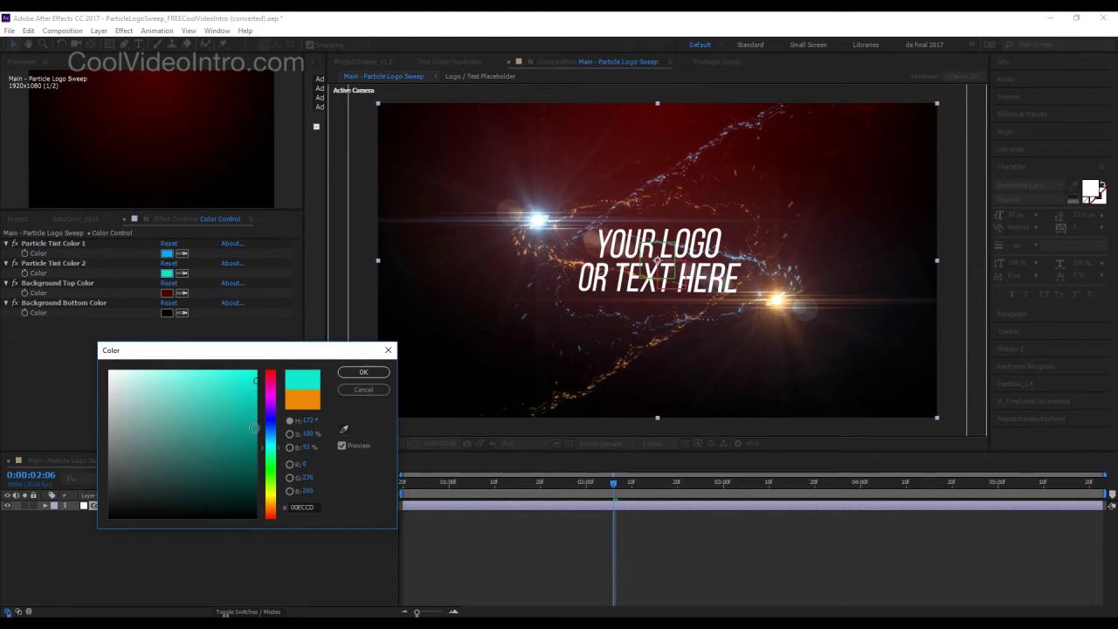
click(255, 425)
click(364, 373)
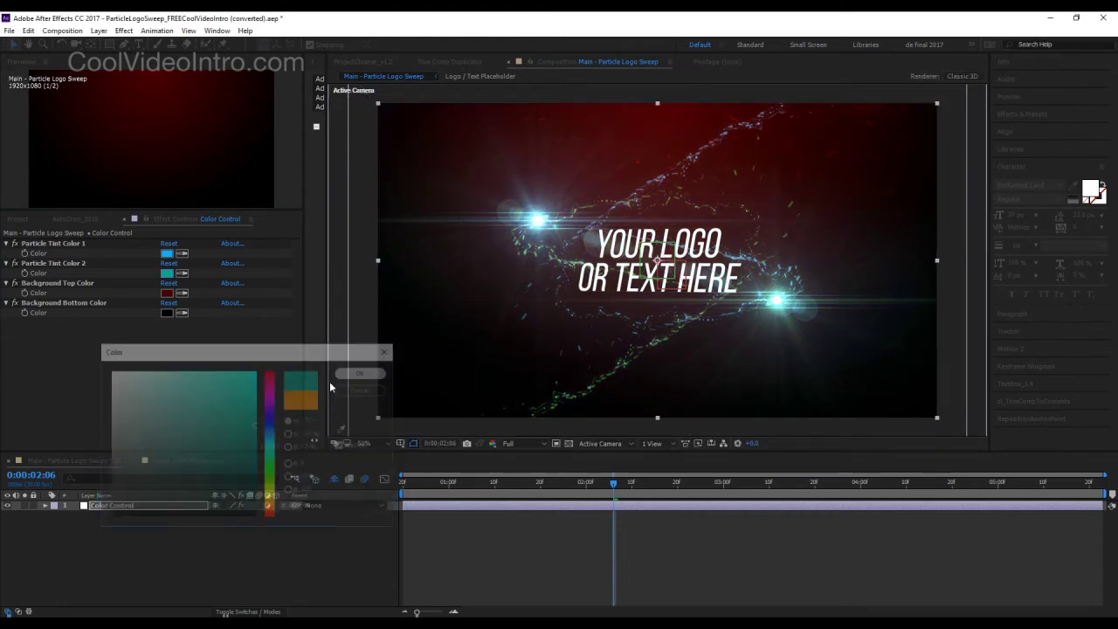
Set Background Top Color to dark green 003C19, then switch to the Logo / Text Placeholder comp
click(166, 293)
drag(276, 502, 276, 459)
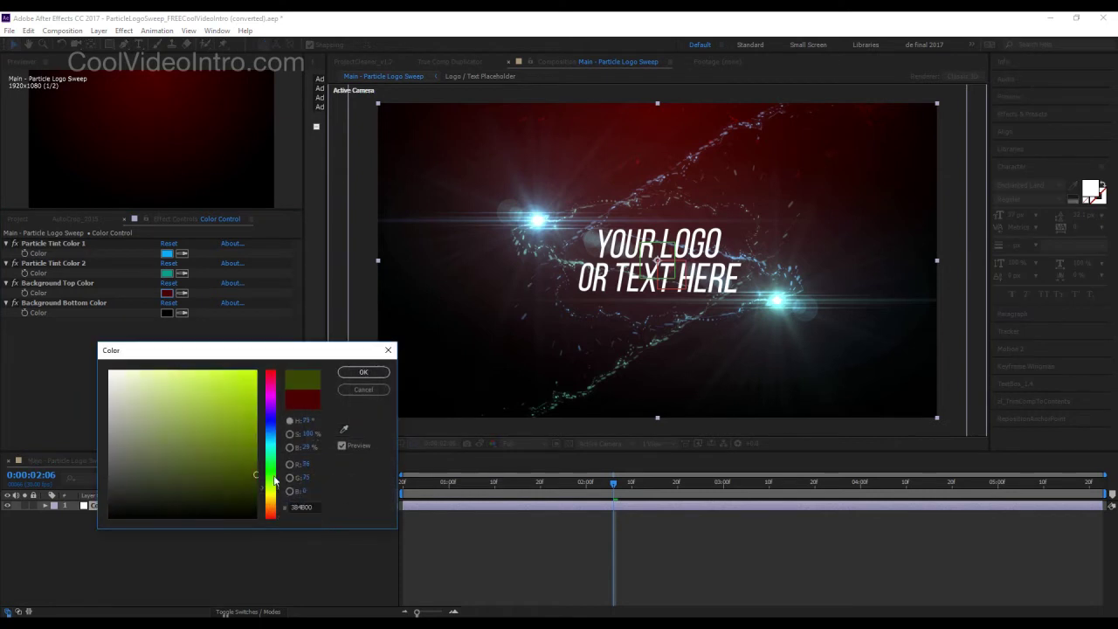
click(237, 411)
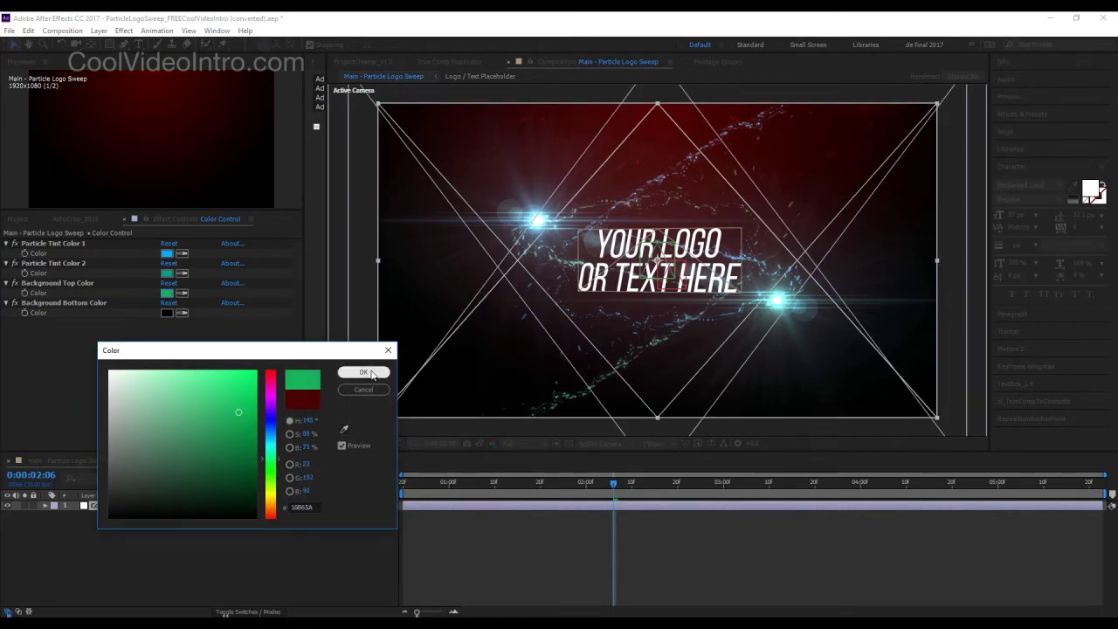
click(363, 373)
click(169, 295)
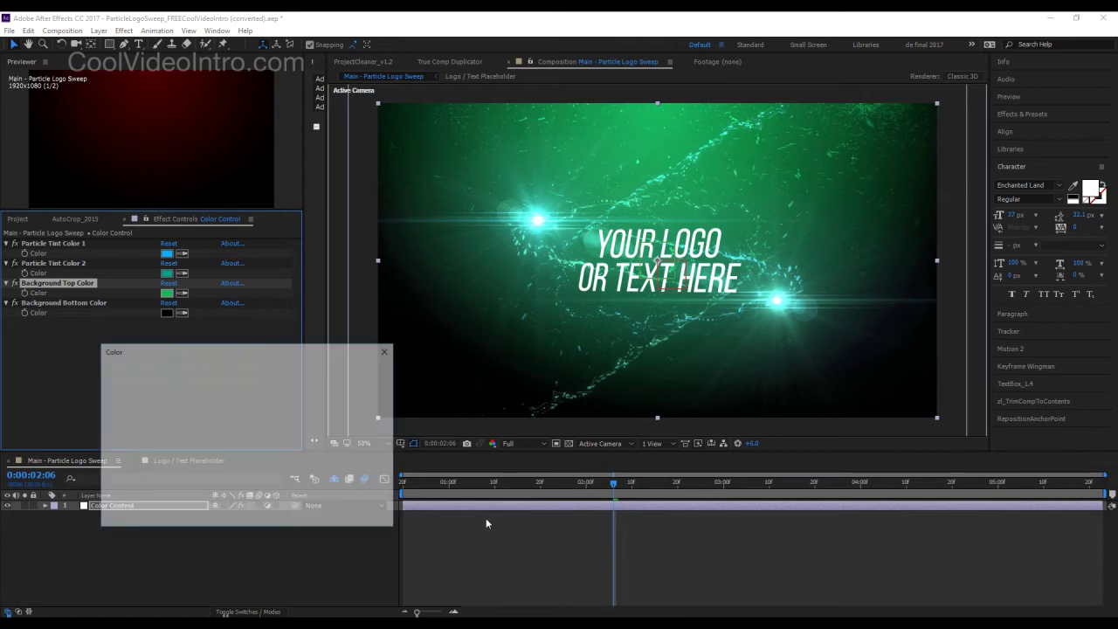
drag(236, 466, 255, 483)
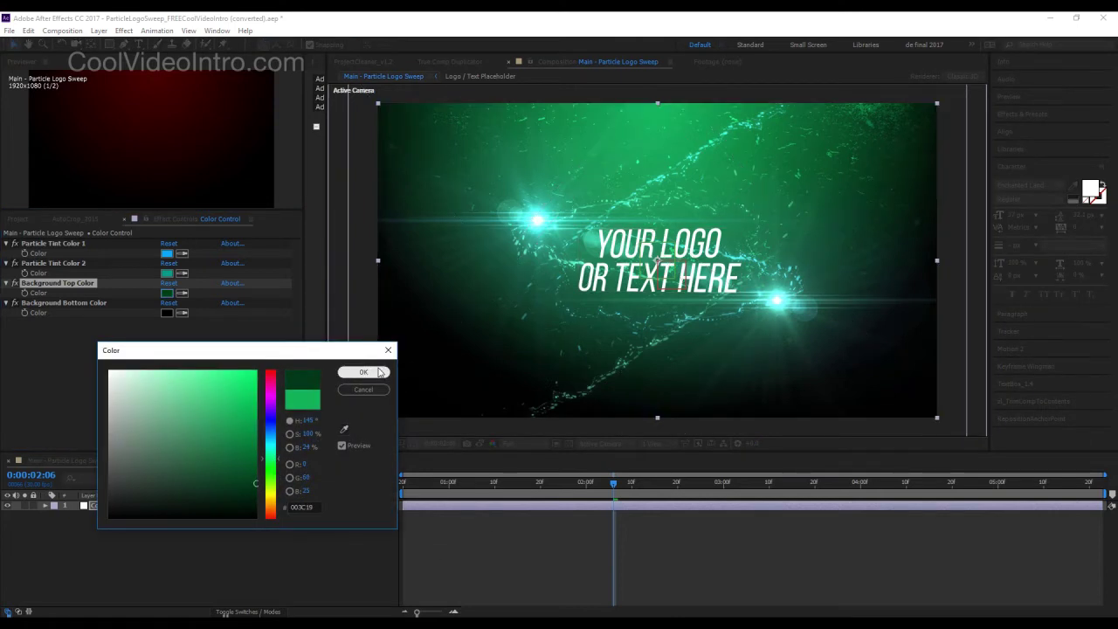
click(363, 372)
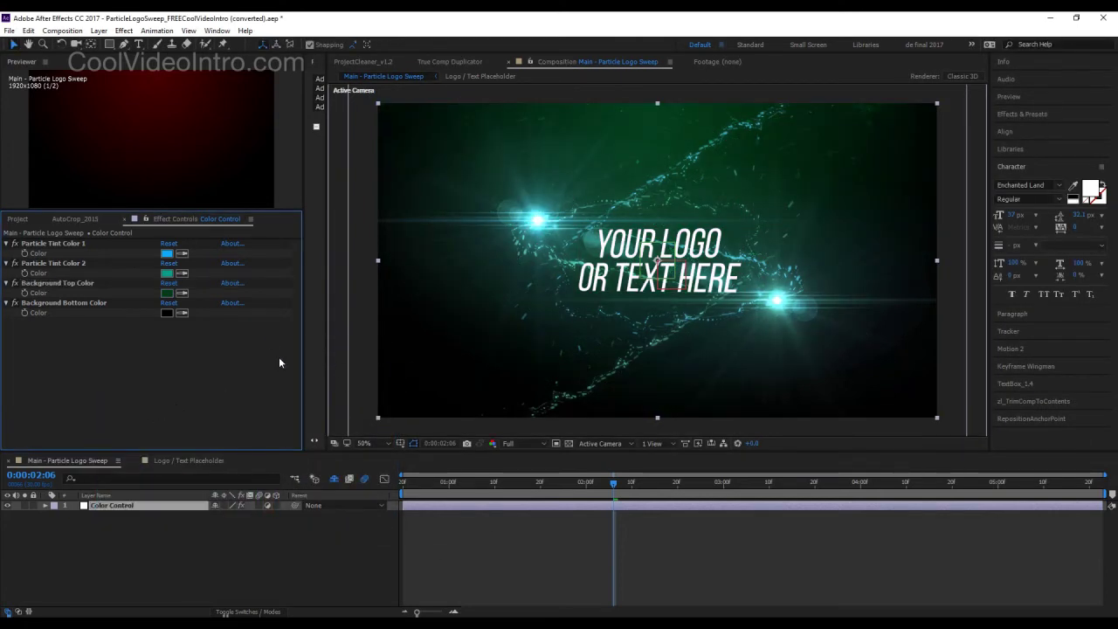
click(201, 461)
Retype the placeholder text layer to read 'your text here'
click(157, 505)
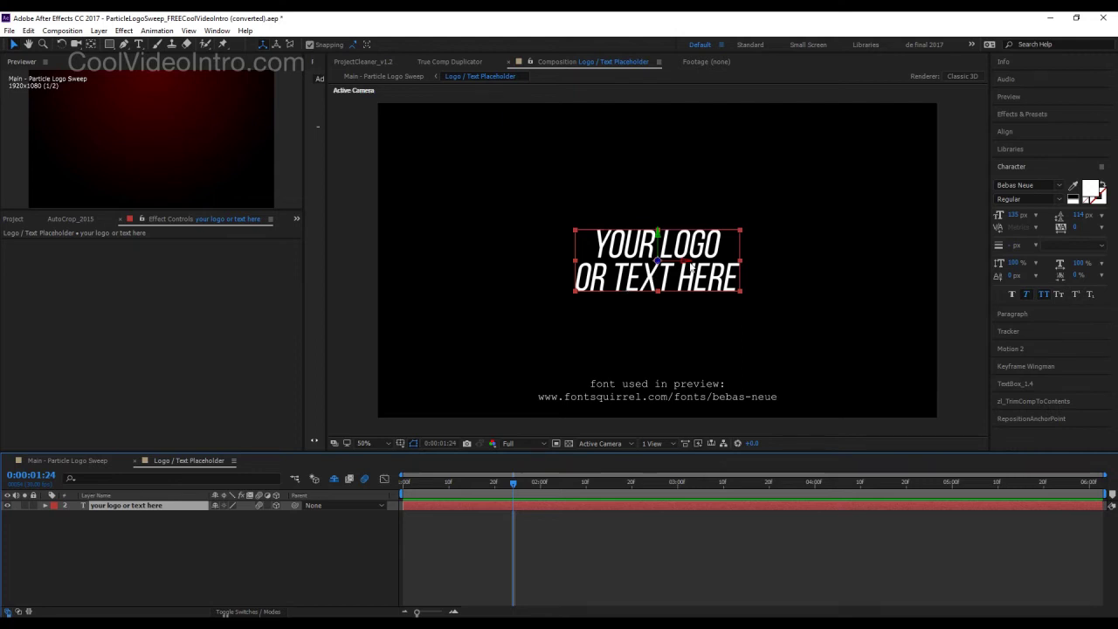
double_click(629, 266)
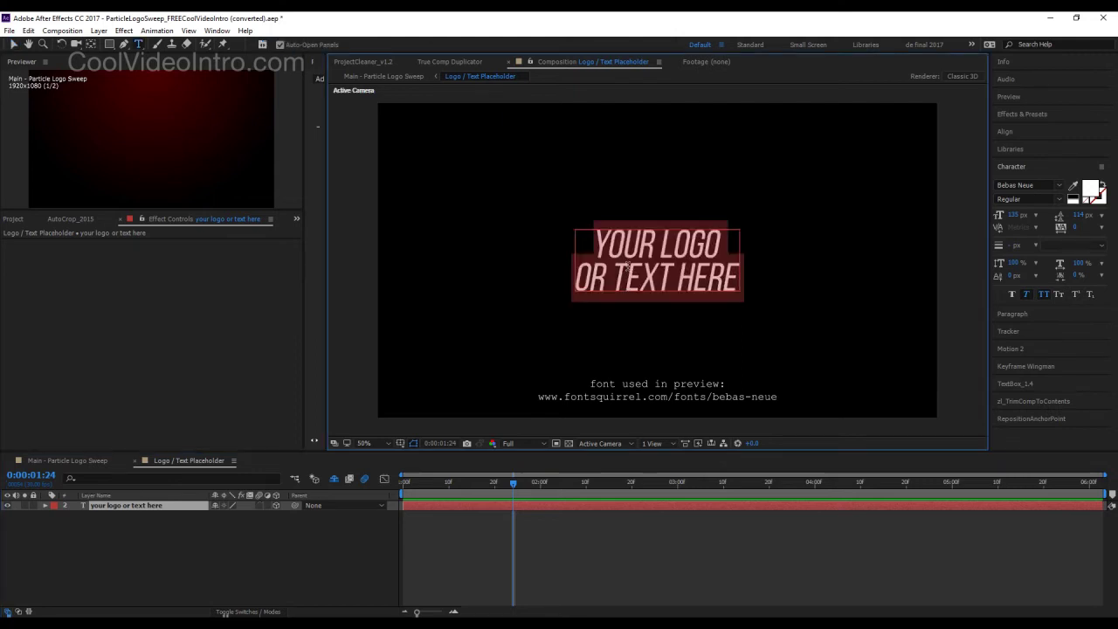
text(your text here)
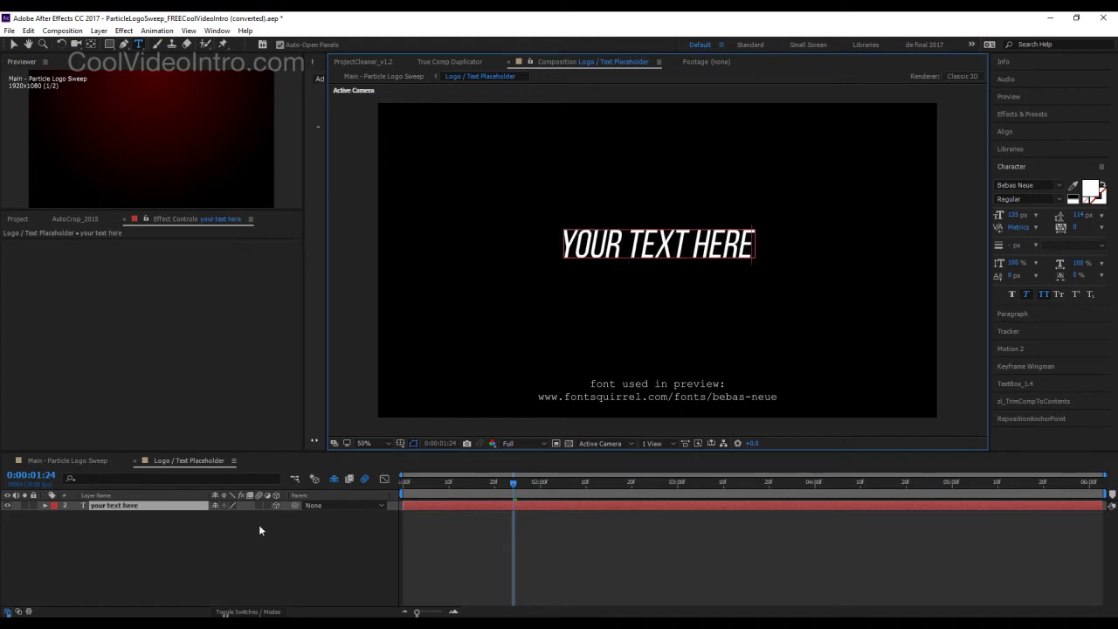
click(184, 507)
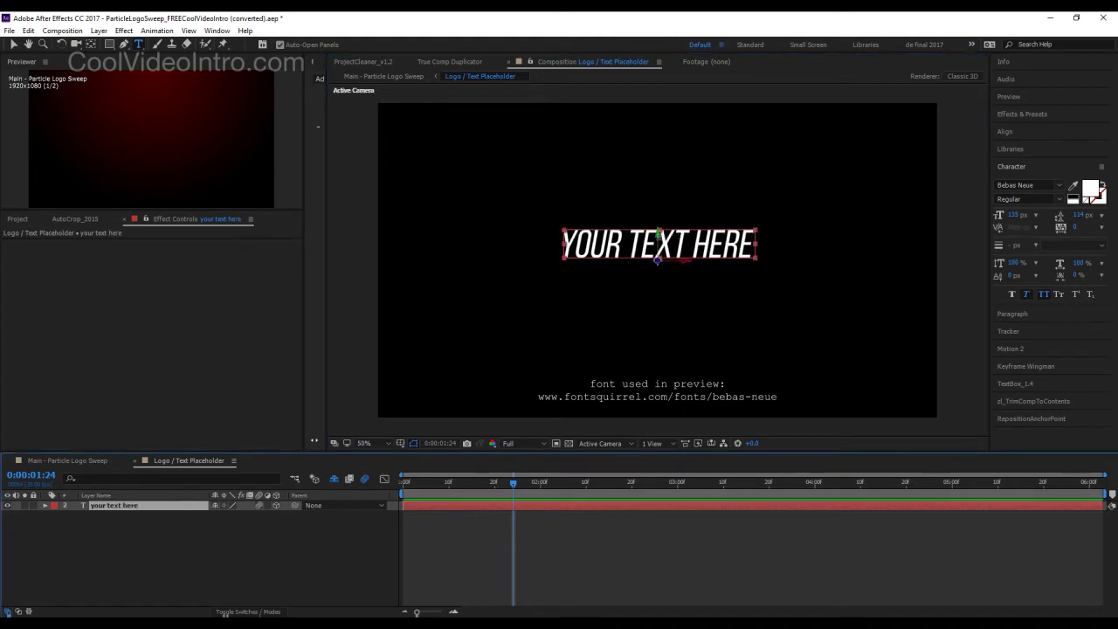
Move the text slightly lower in the frame with the Selection tool, then deselect it
click(13, 44)
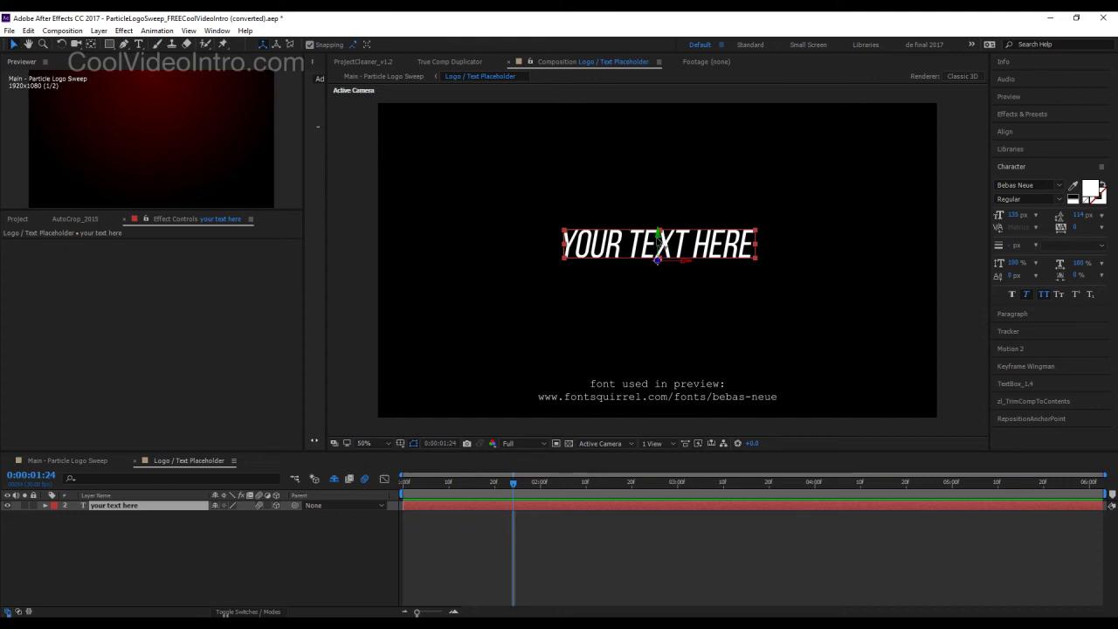
drag(656, 247, 657, 266)
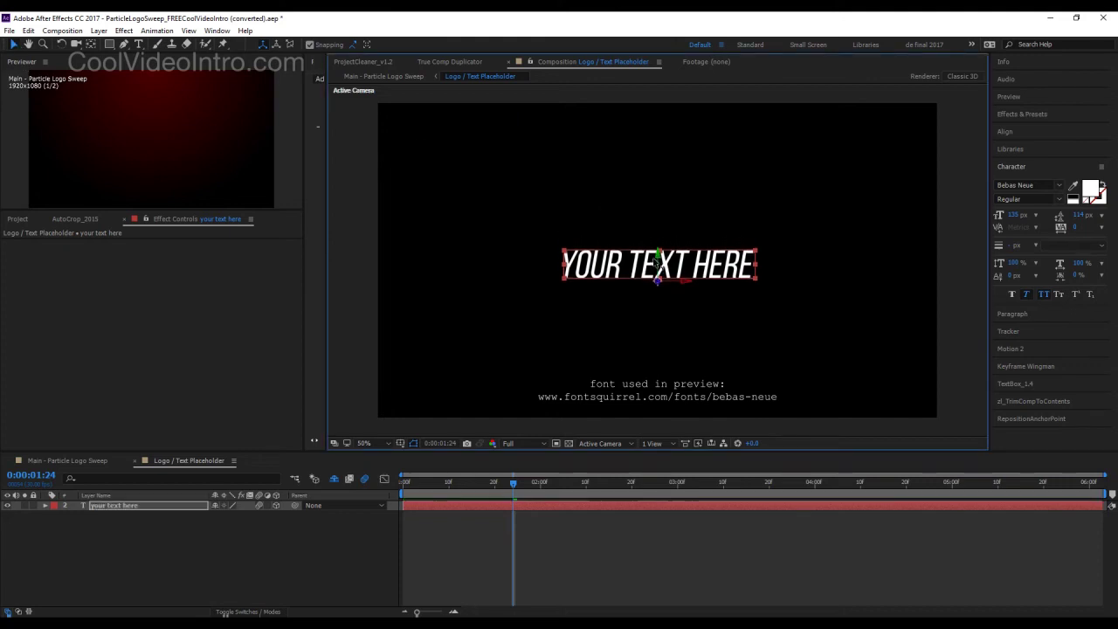
click(466, 528)
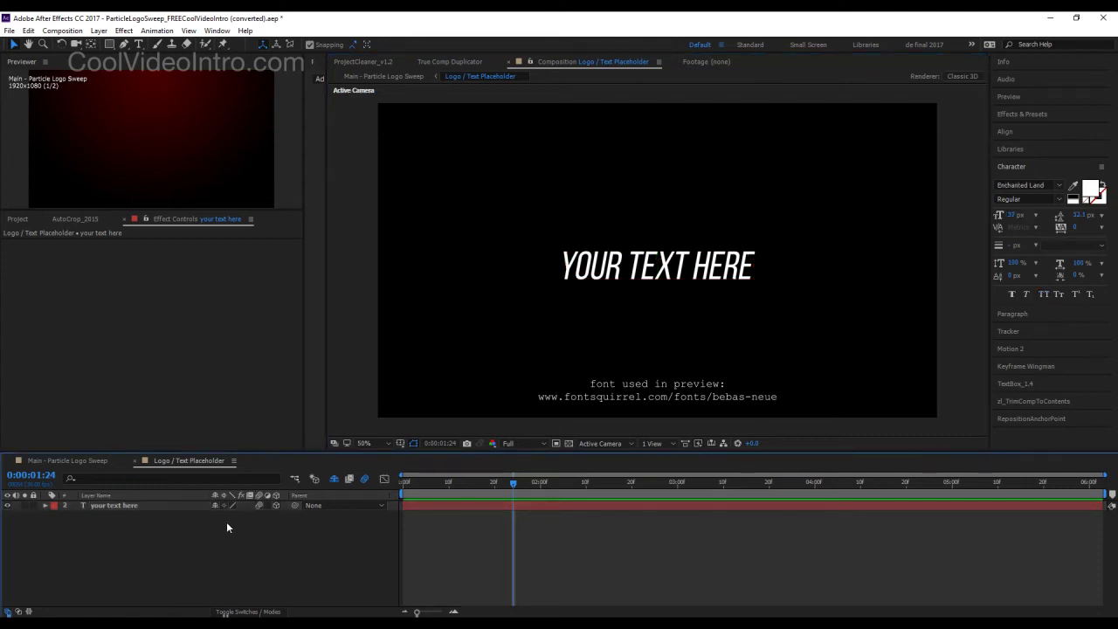
Import sample logo.png into the project through File > Import > File
key(ctrl+0)
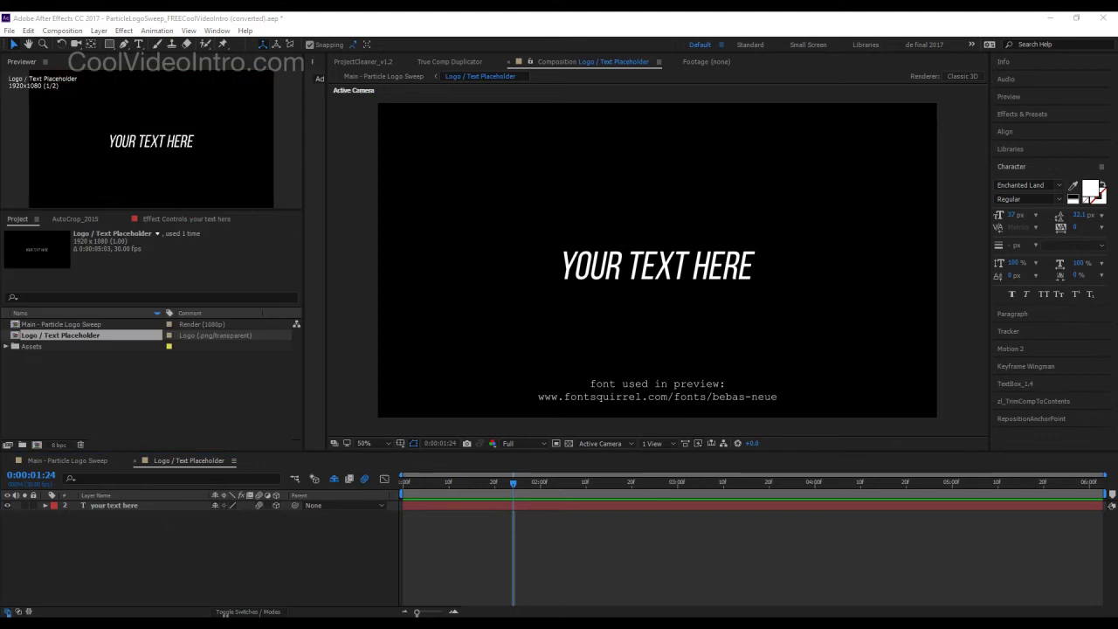
click(9, 404)
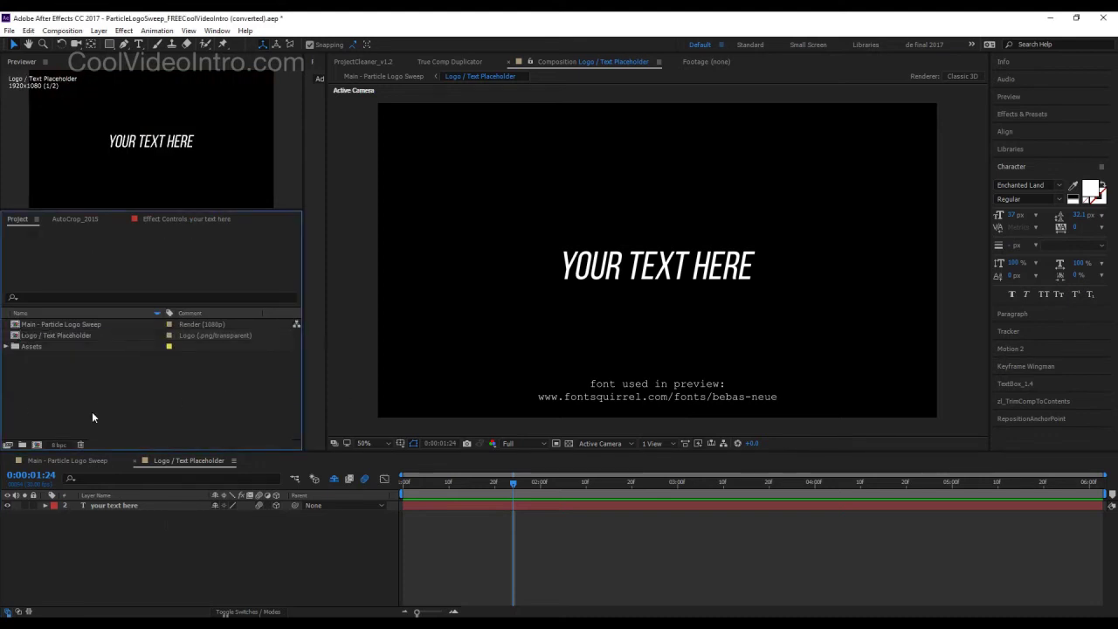
click(8, 30)
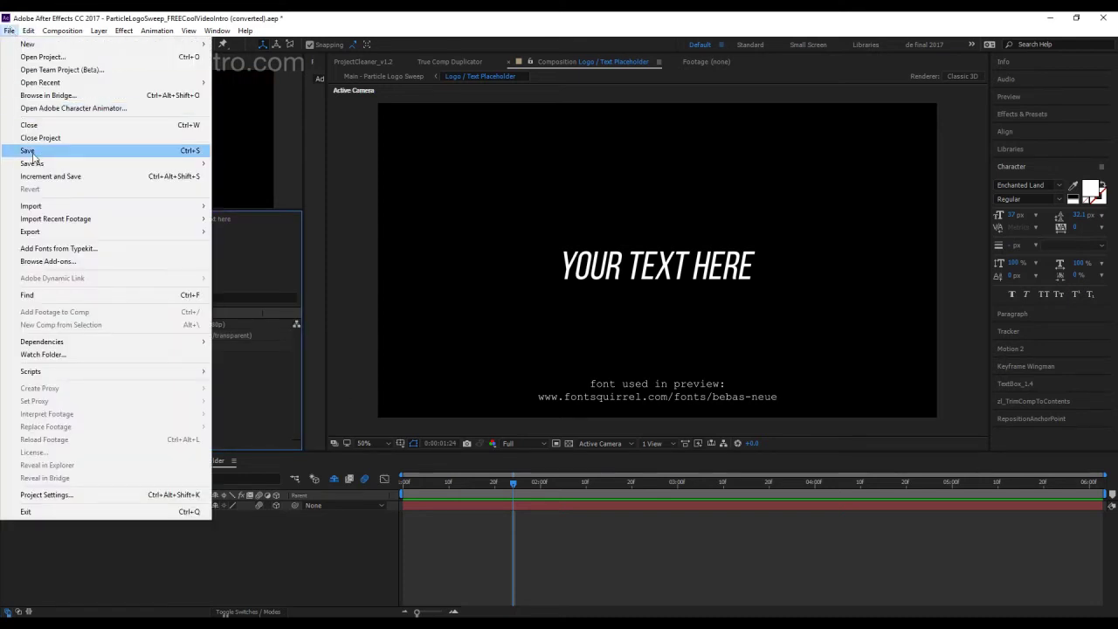
mouse_move(35, 206)
click(252, 210)
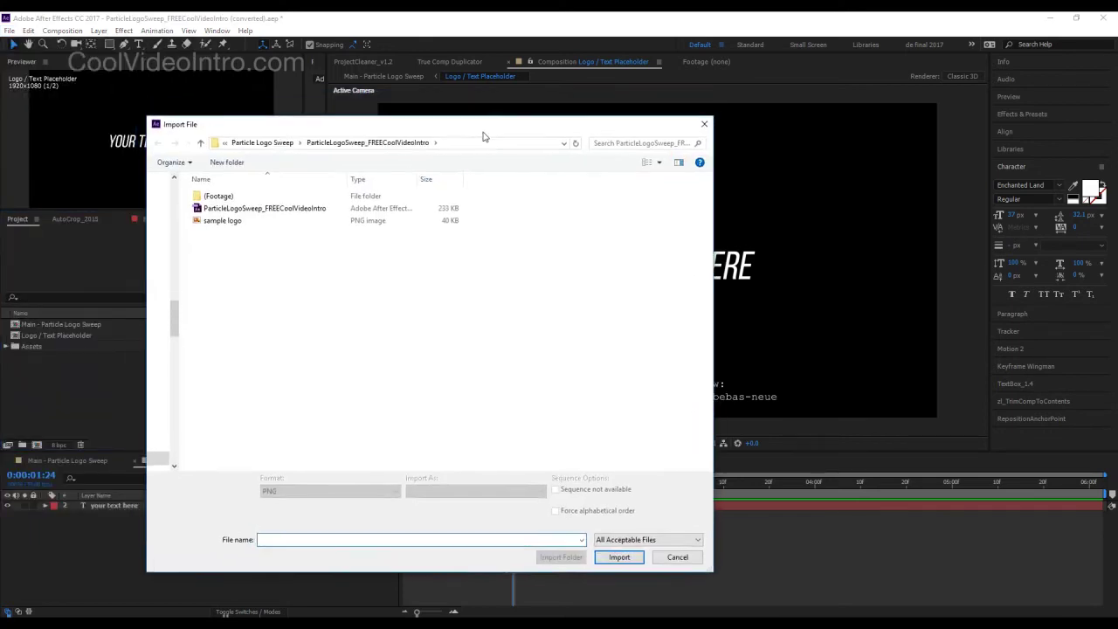
click(262, 222)
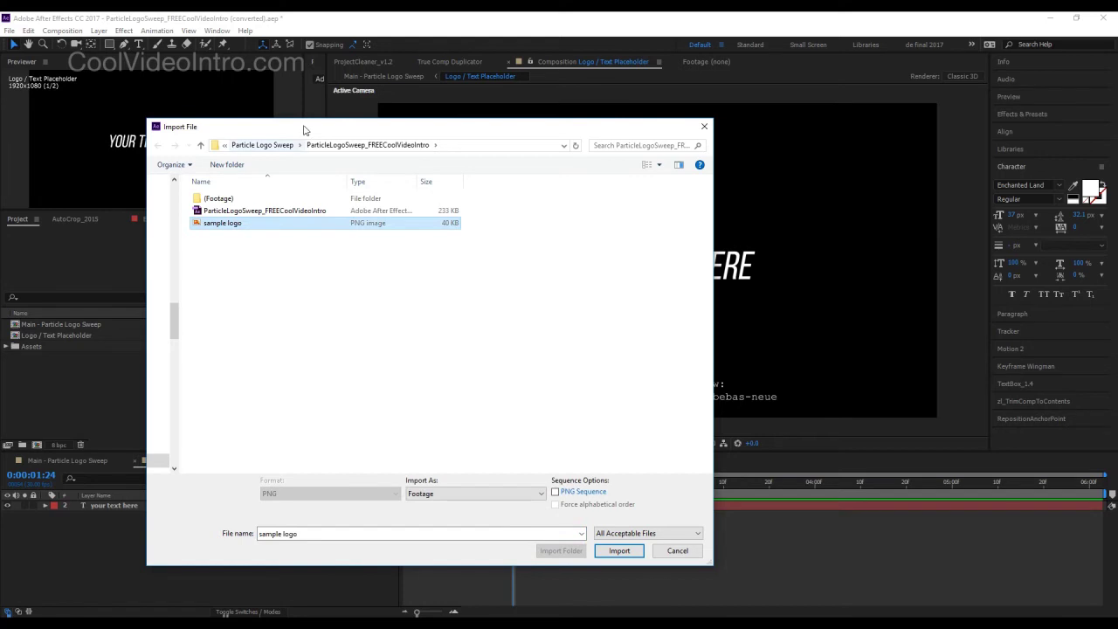
drag(304, 130, 484, 160)
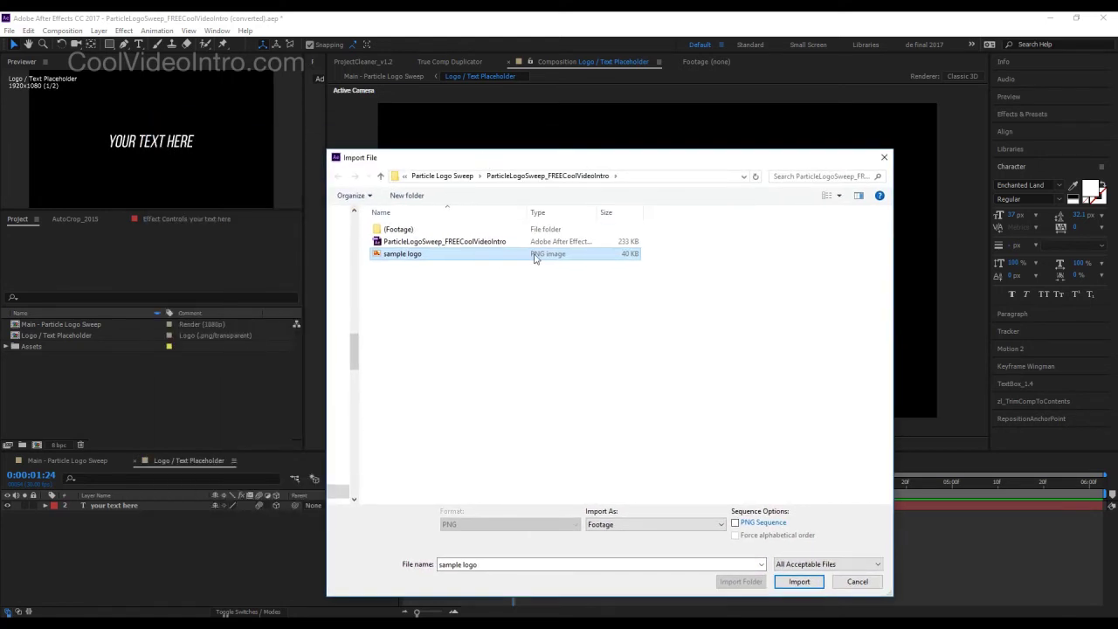
double_click(428, 255)
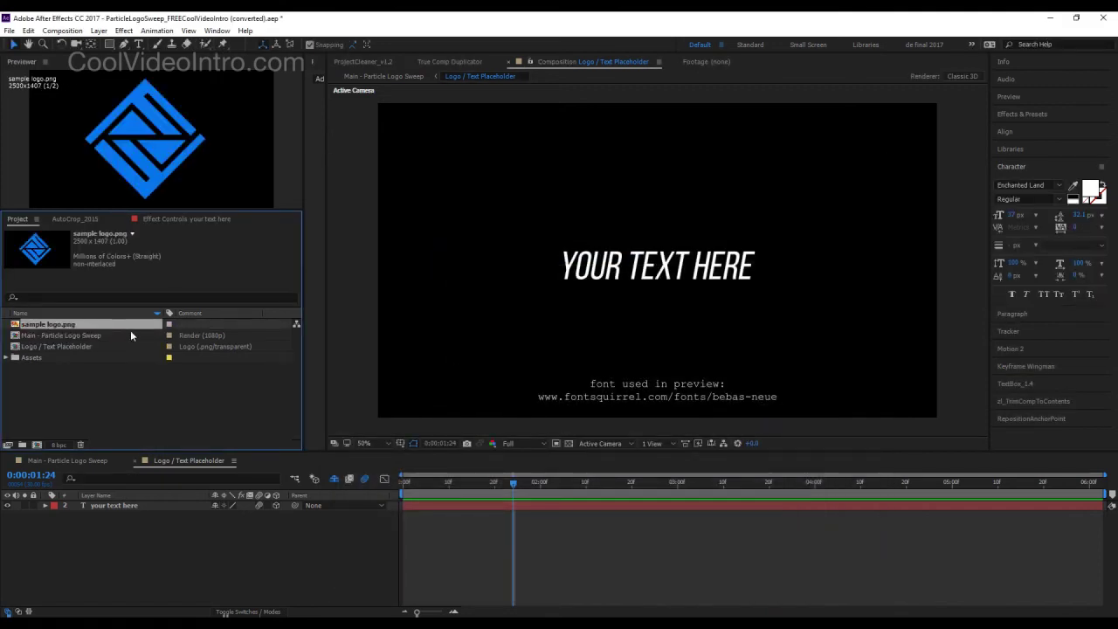
Drag sample logo.png into the Logo / Text Placeholder viewer and hide the YOUR TEXT HERE layer
mouse_move(133, 324)
mouse_down()
mouse_move(661, 273)
mouse_move(769, 350)
mouse_up()
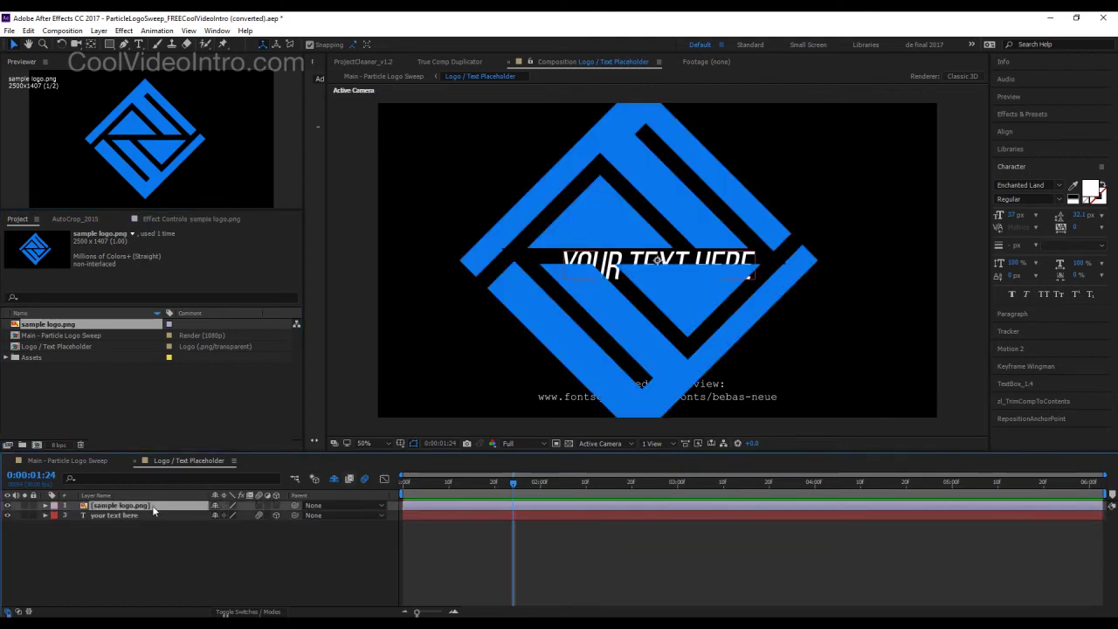
click(9, 517)
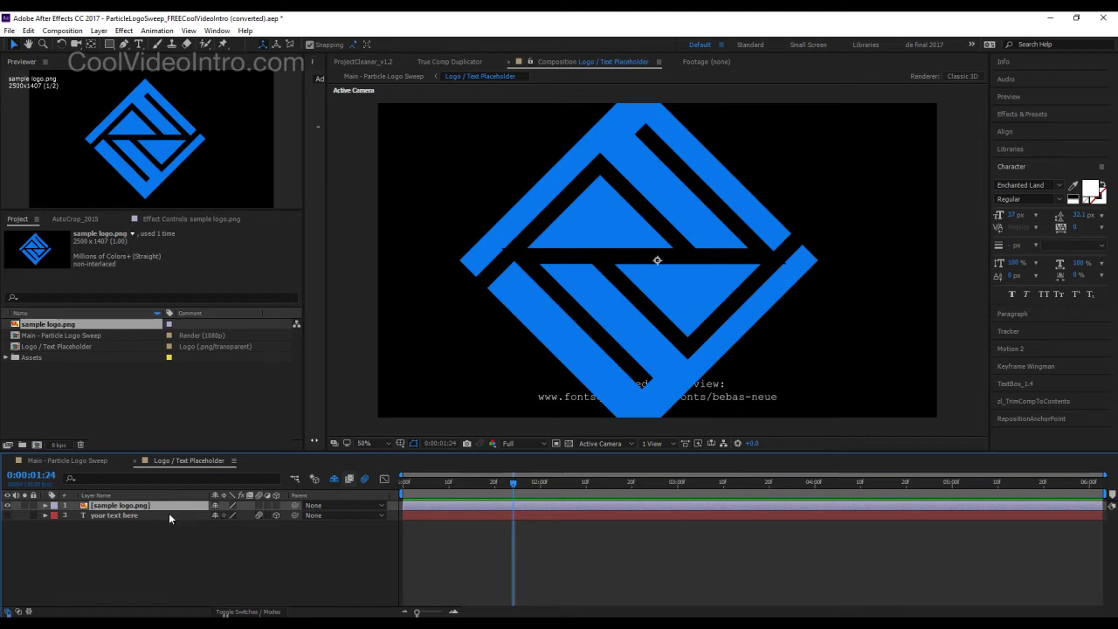
Scale the sample logo to about 46%, centre it, and enable its 3D Layer switch
key(s)
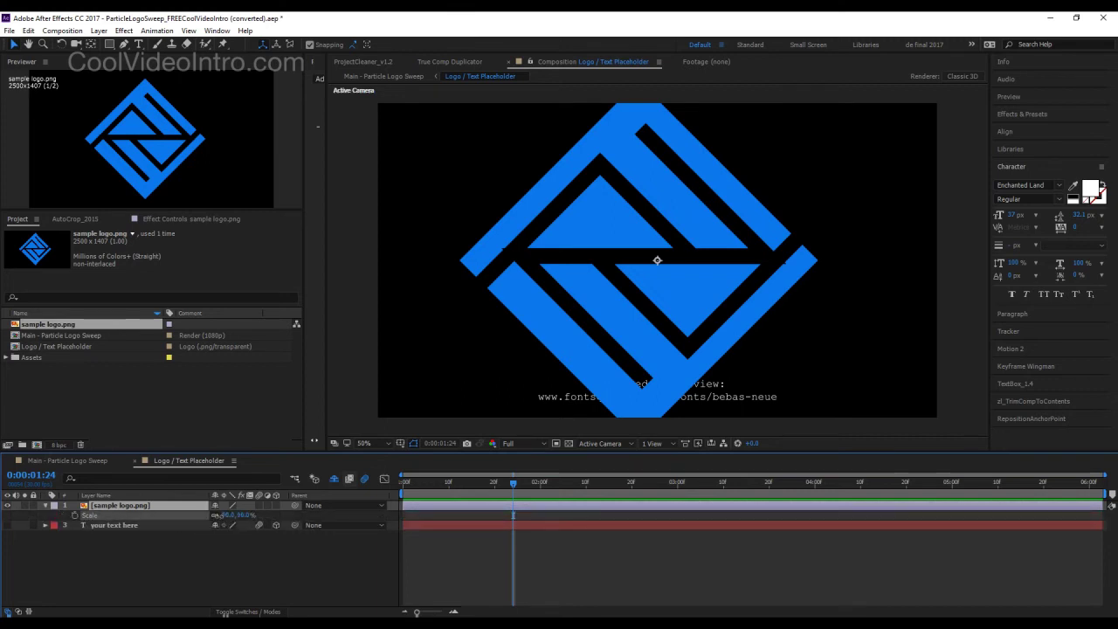
drag(220, 515, 202, 521)
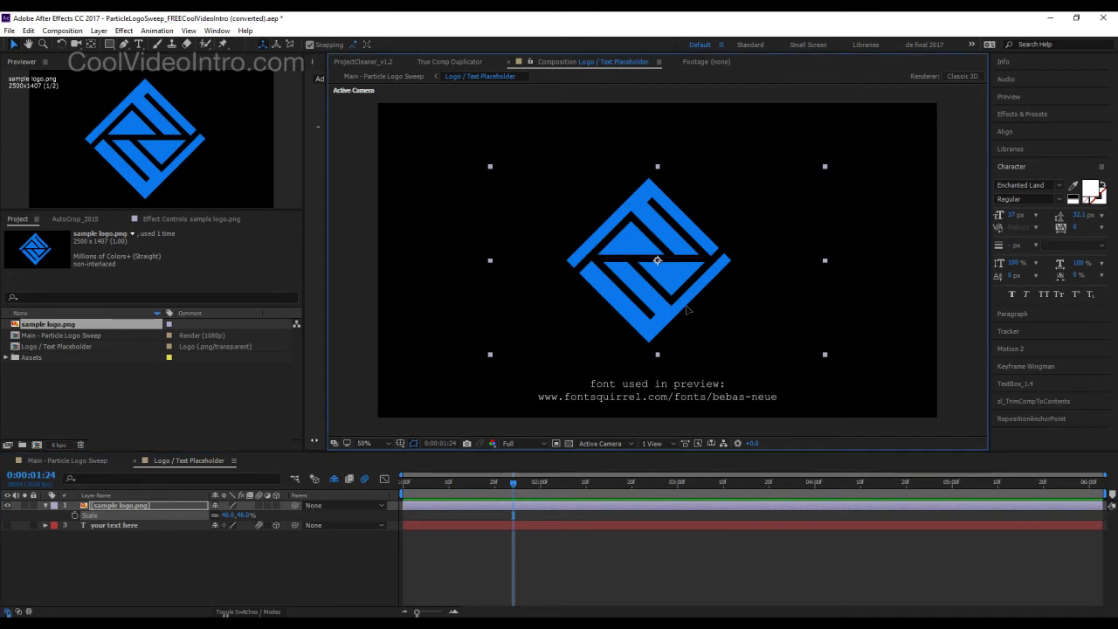
drag(686, 310, 697, 309)
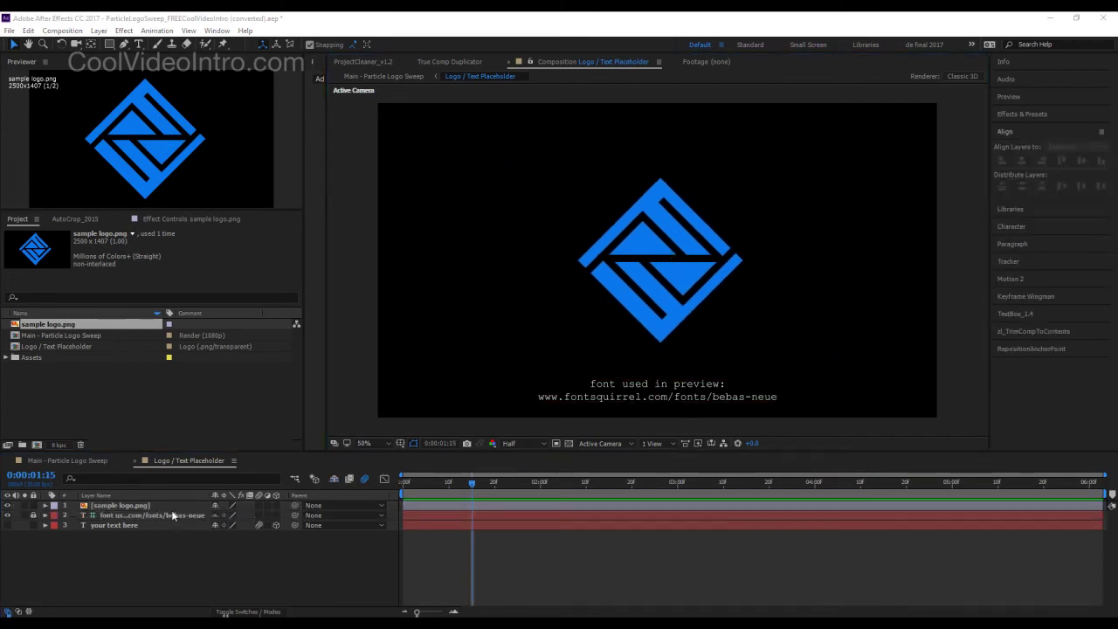
click(664, 257)
click(185, 540)
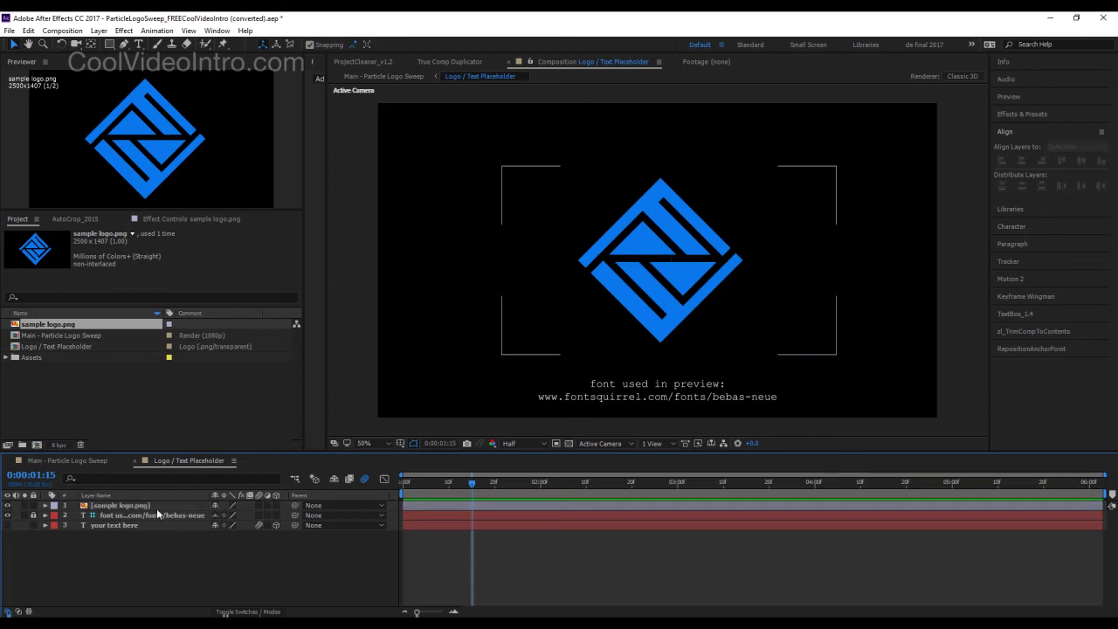
click(159, 510)
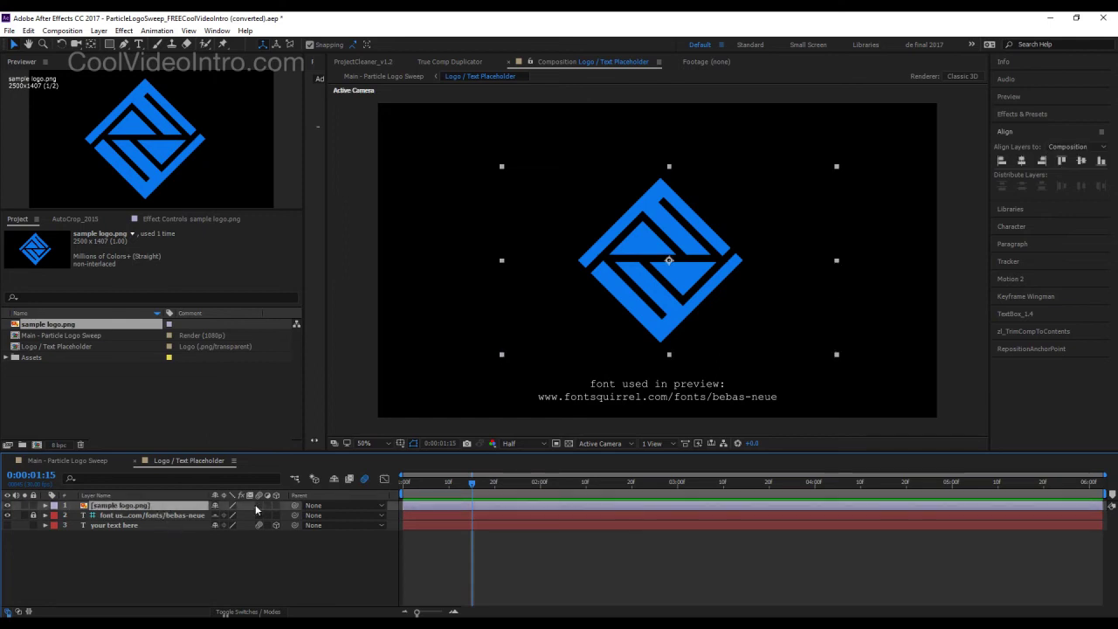
click(276, 505)
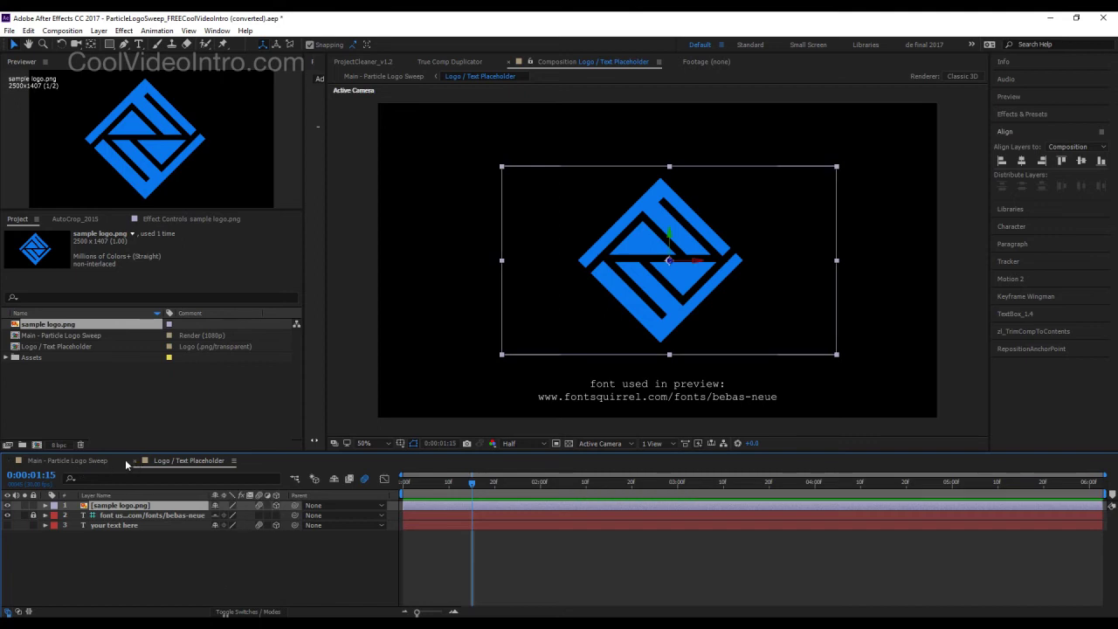
Preview the particle sweep animation in the Main - Particle Logo Sweep comp
click(69, 460)
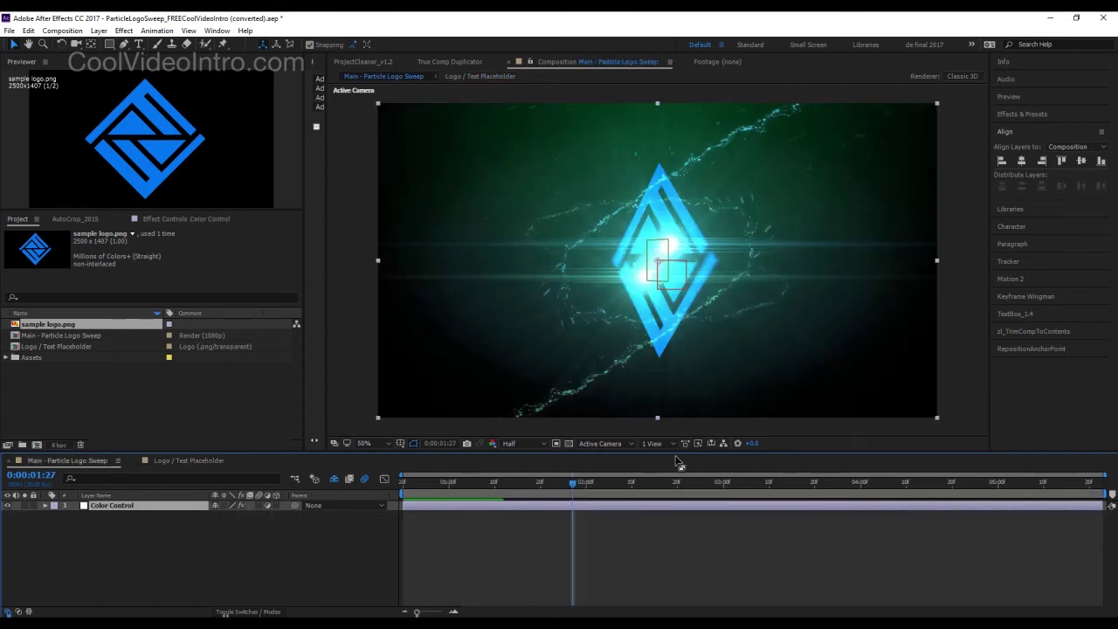
drag(476, 483, 554, 483)
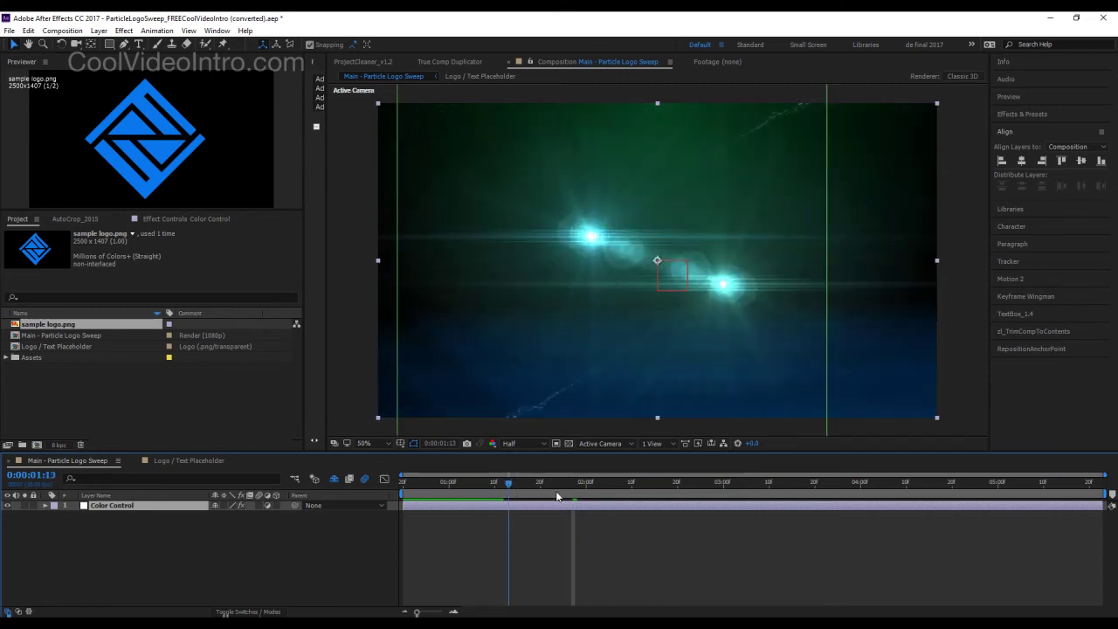
key(space)
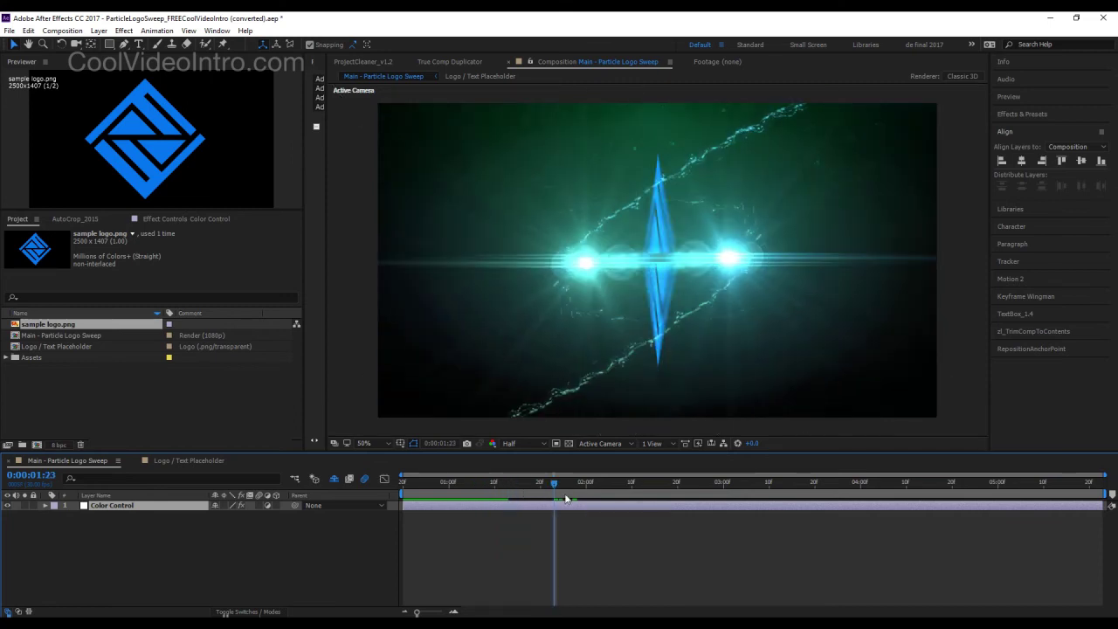
click(441, 482)
click(508, 482)
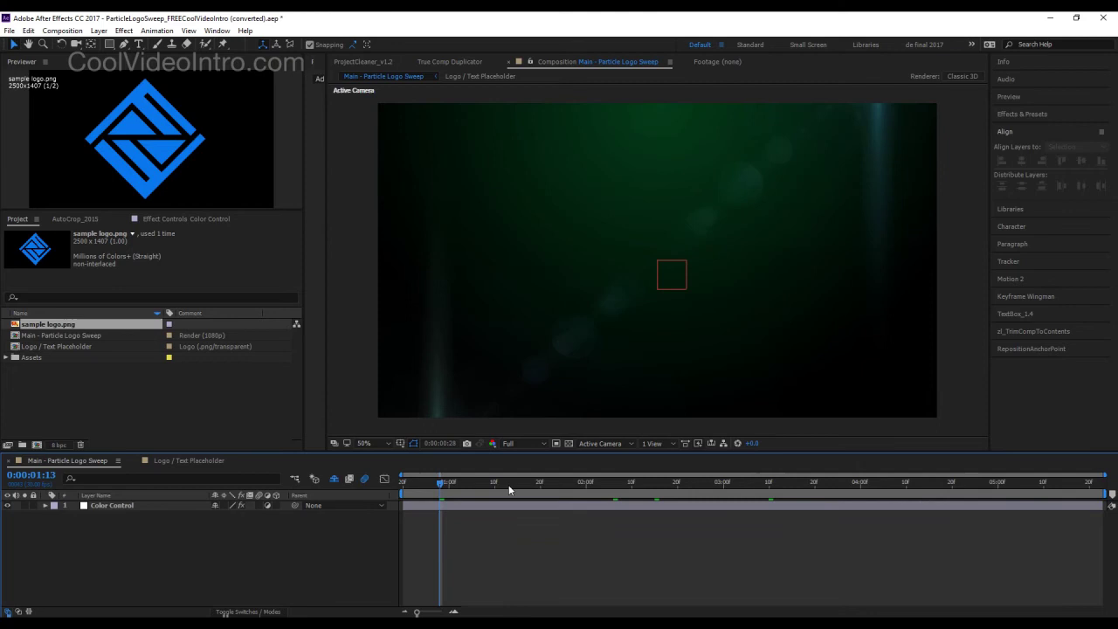
Park the playhead at 0:00:02:04 and add the comp to the Adobe Media Encoder queue
click(603, 483)
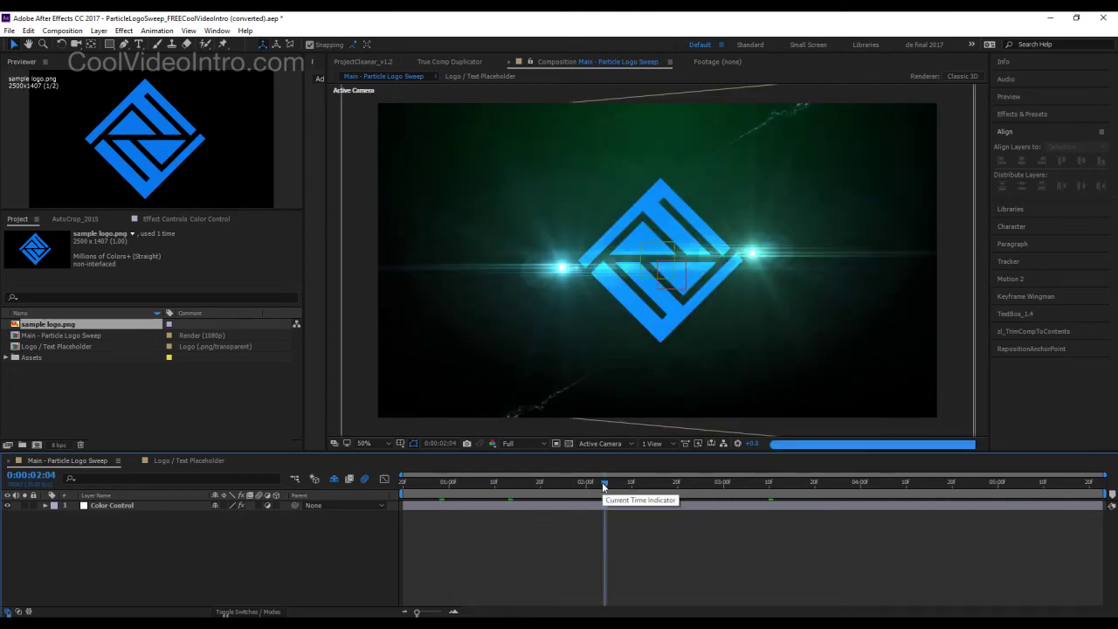
click(63, 30)
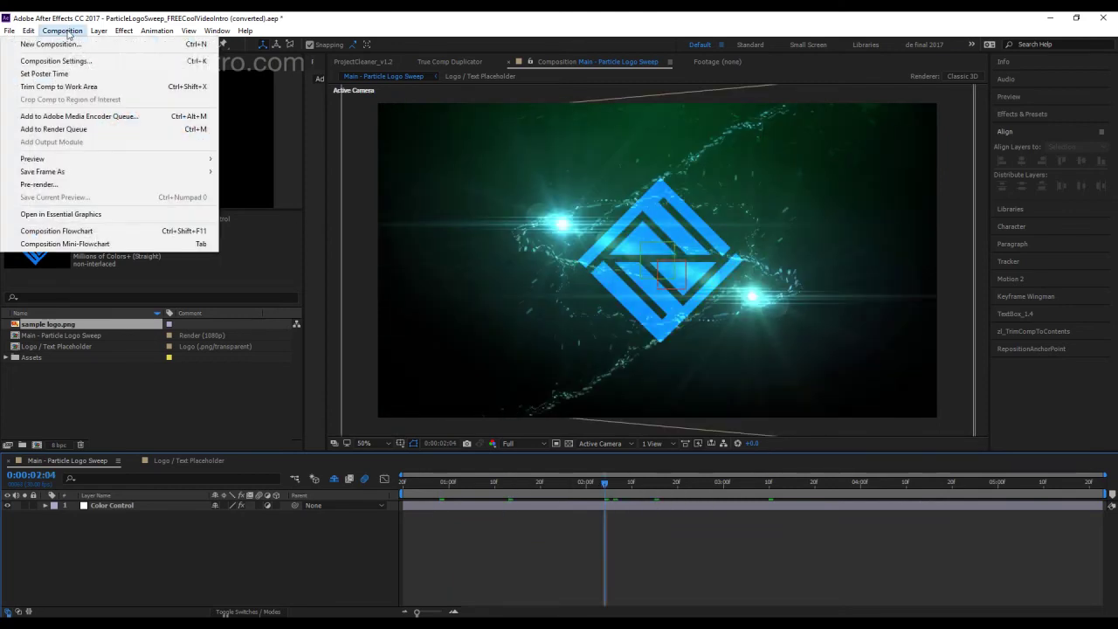
click(155, 122)
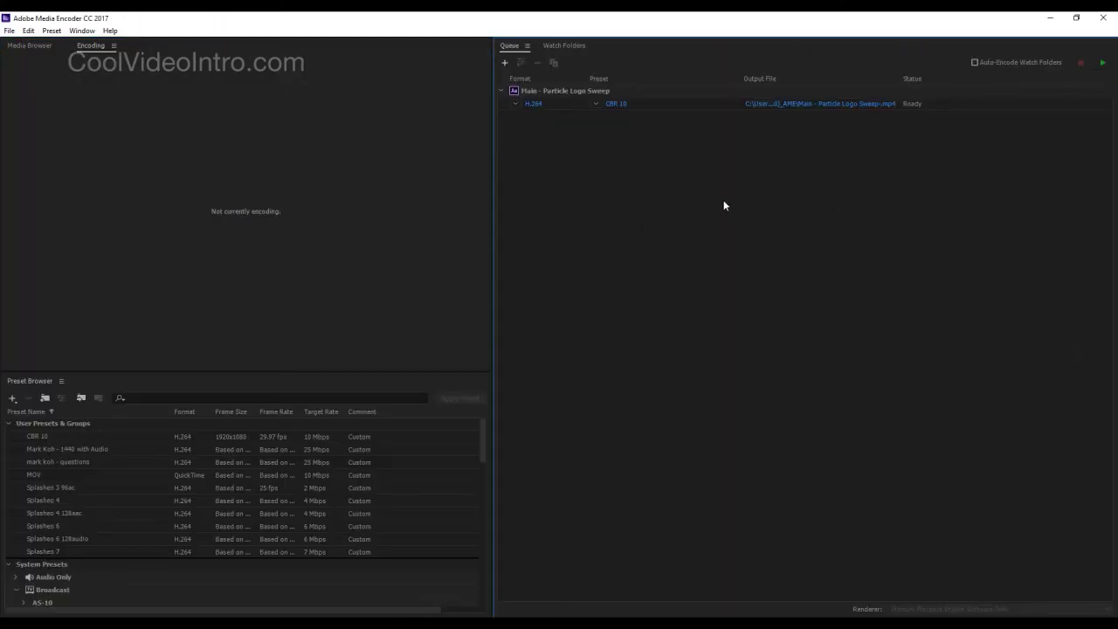
In the H.264 export settings, make Frame Rate match the 30 fps source and review audio
click(617, 105)
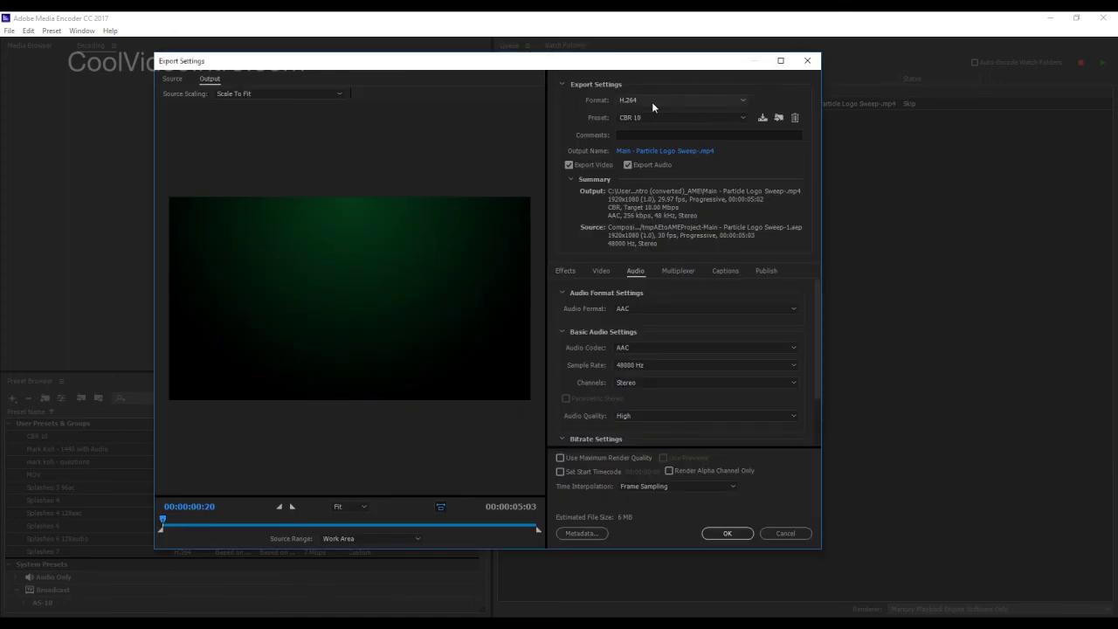
click(601, 271)
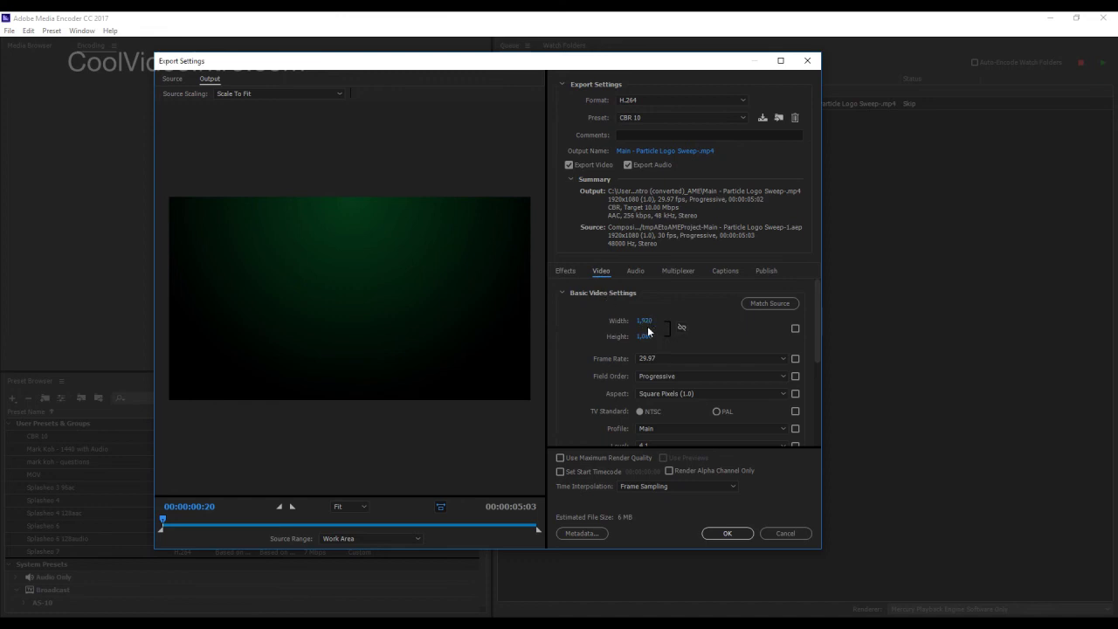
drag(819, 334, 820, 354)
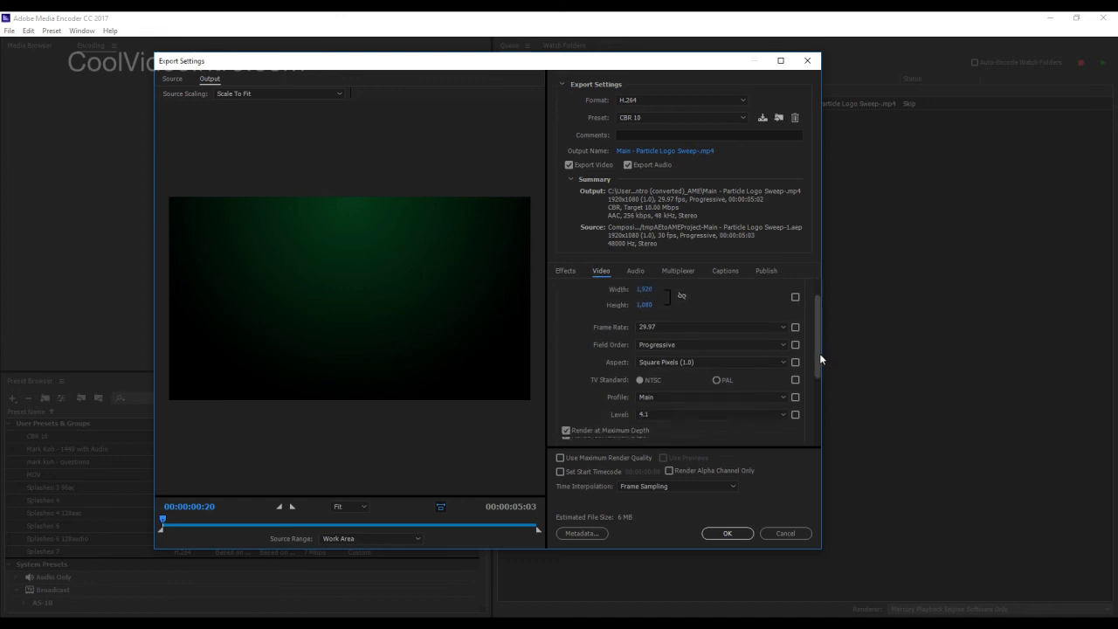
click(795, 305)
drag(822, 347, 824, 394)
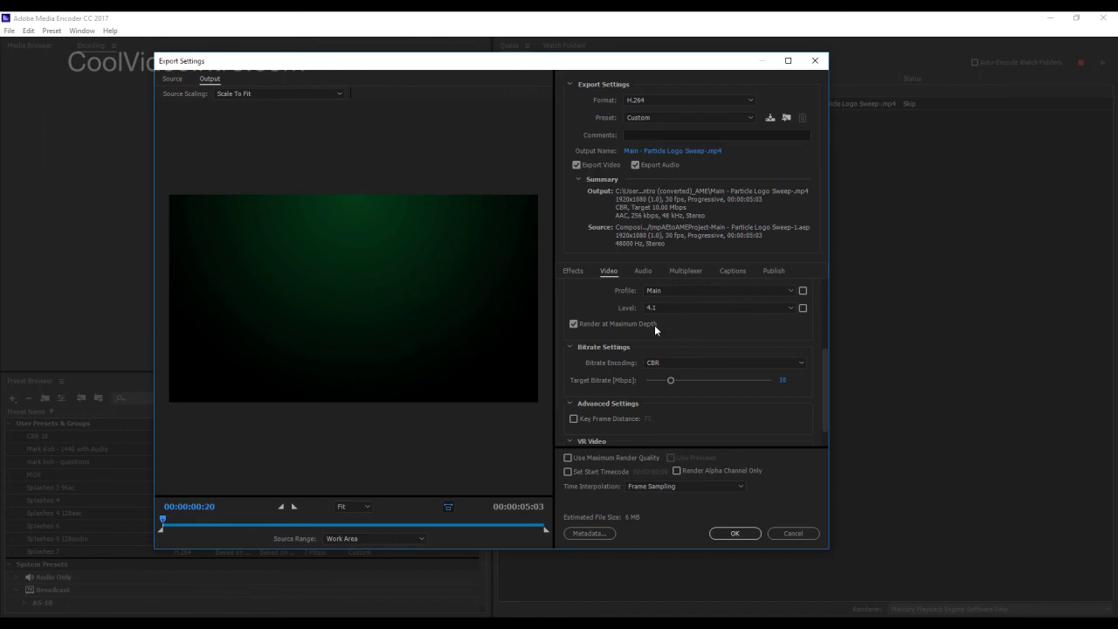
click(645, 274)
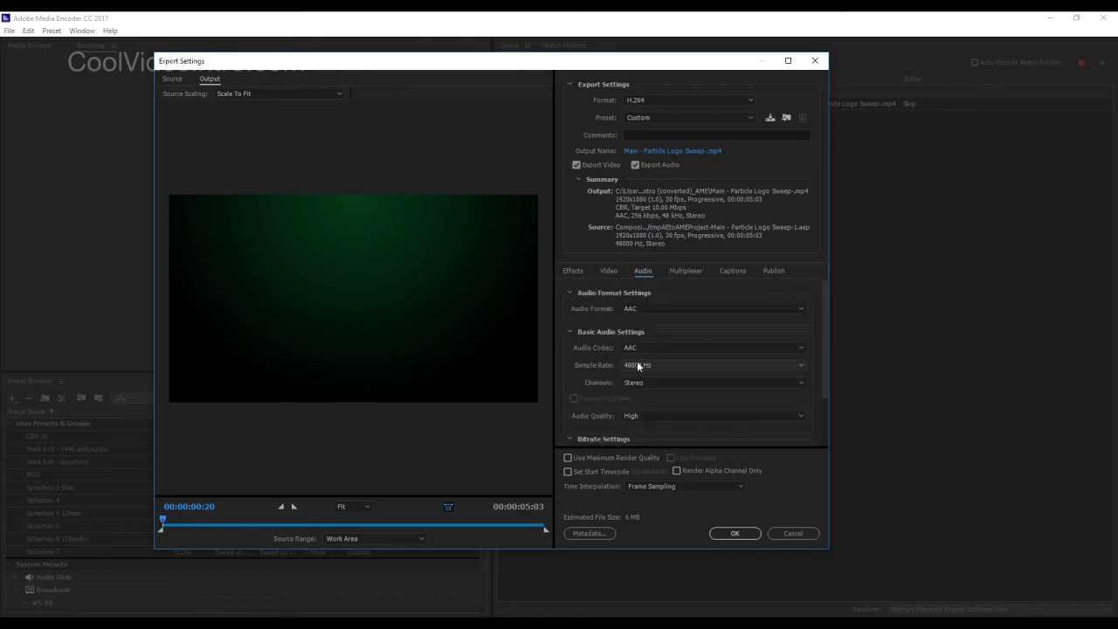
scroll(827, 365, down, 1)
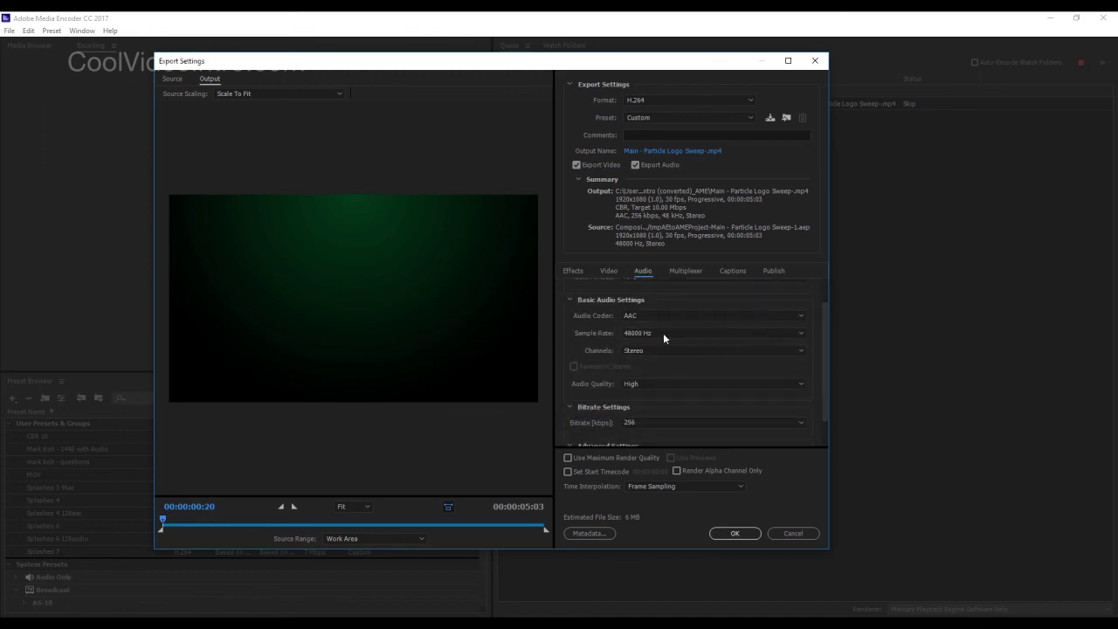
drag(823, 395, 823, 430)
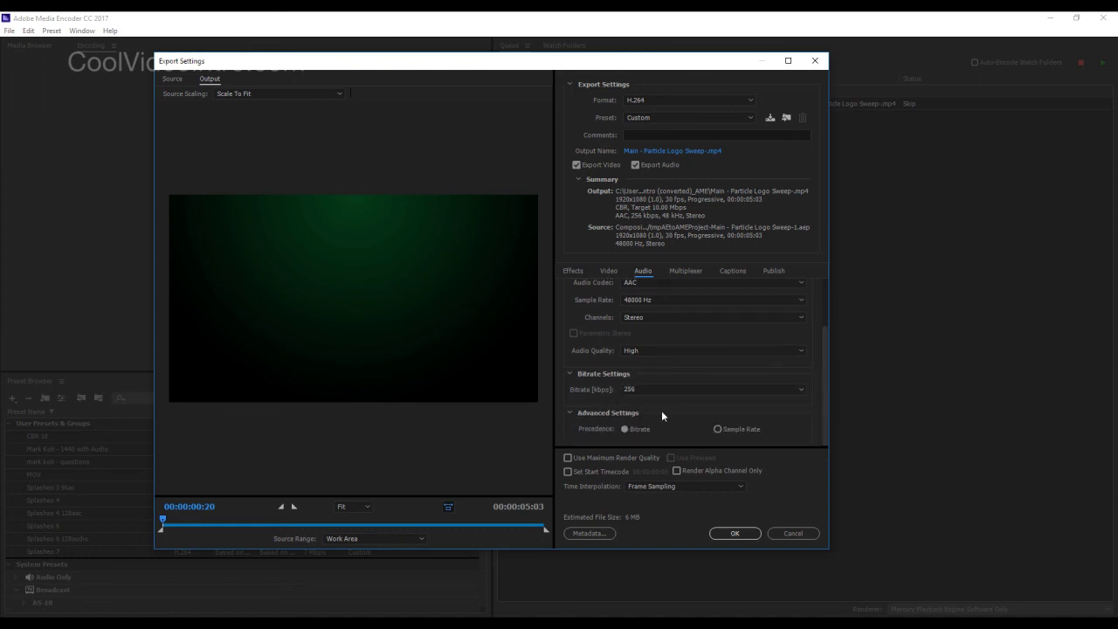
Confirm the settings, keep the output as Main - Particle Logo Sweep-.mp4, and start the queue
click(734, 533)
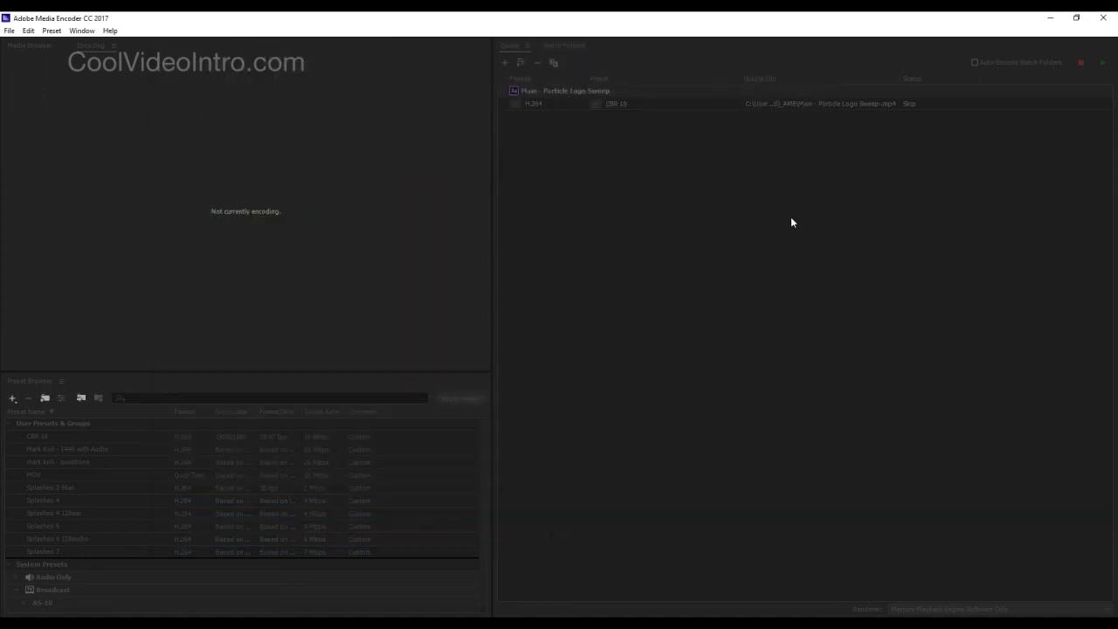
click(861, 103)
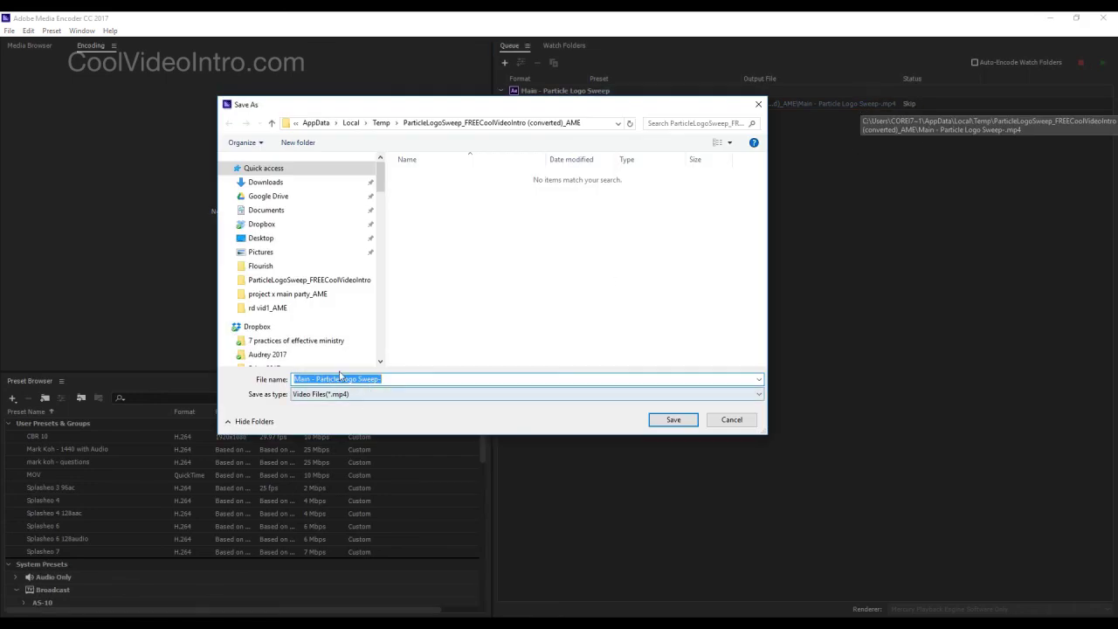
click(436, 380)
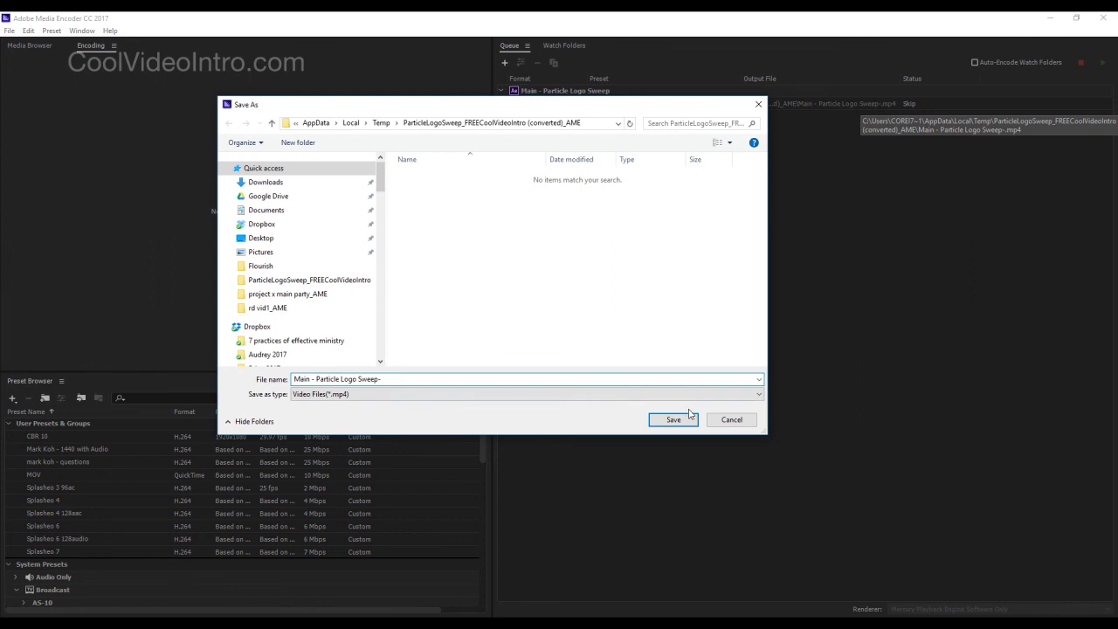
click(673, 420)
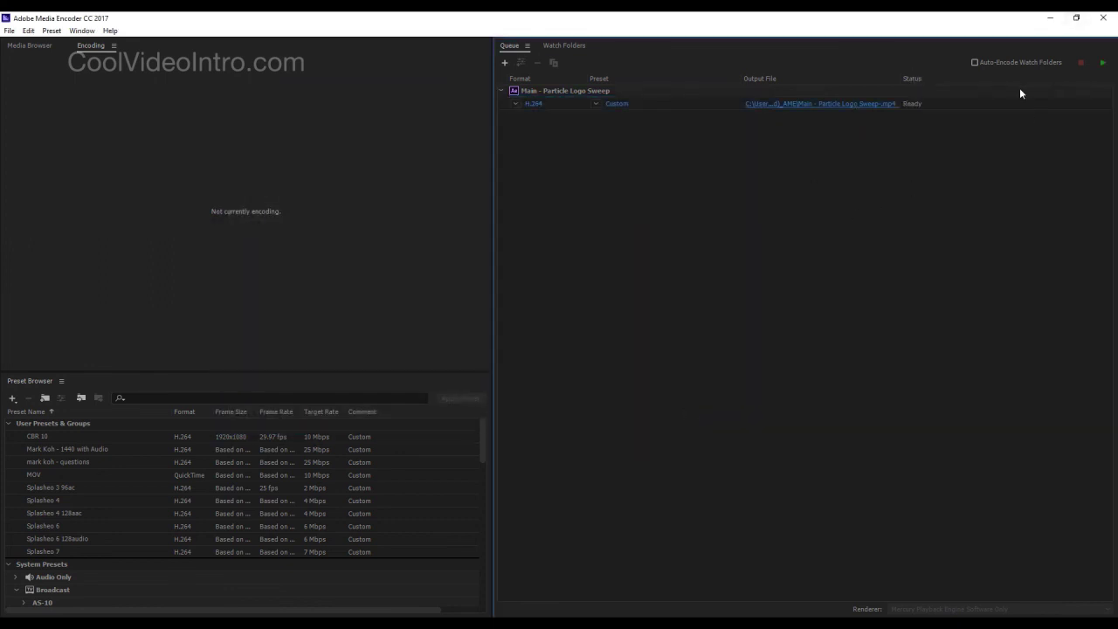
click(1101, 64)
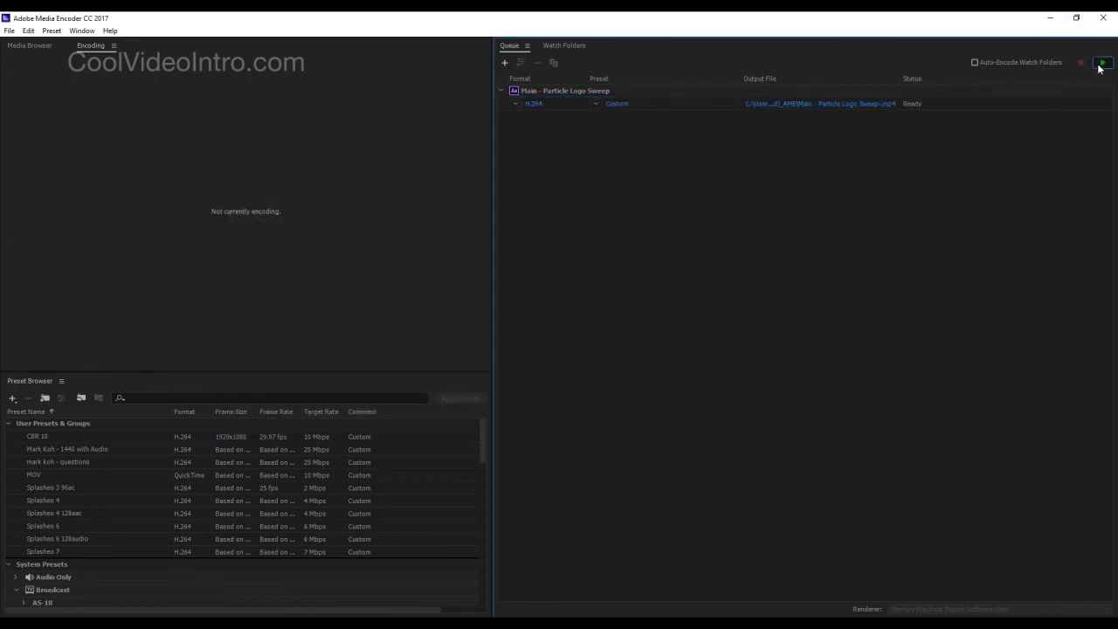